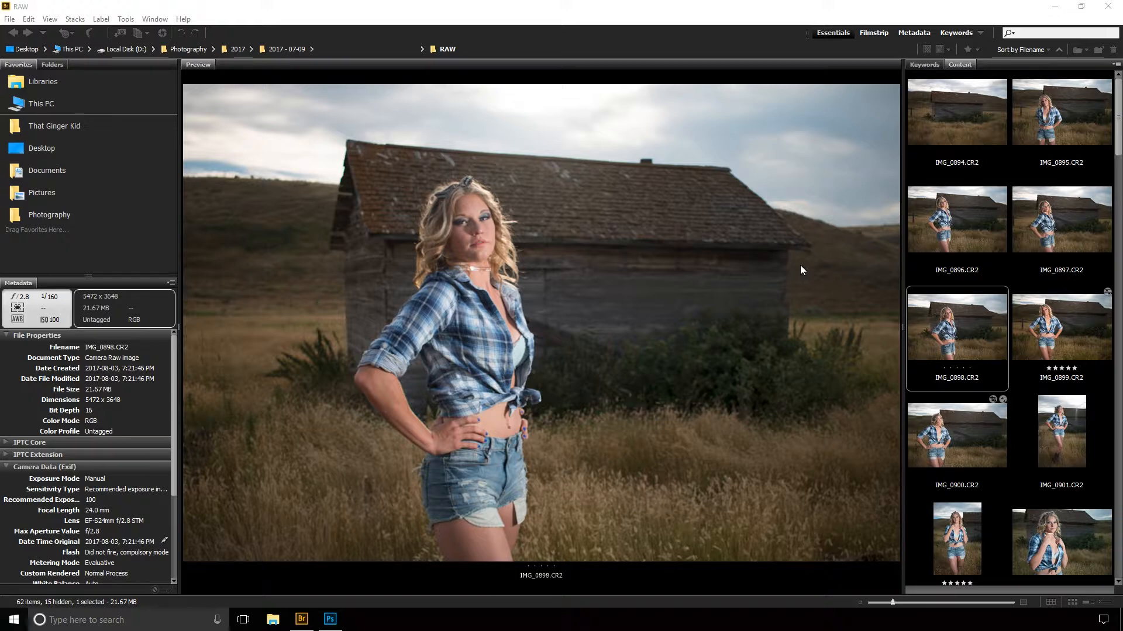
Step: Dock the Content panel in the centre pane and move the Preview panel above the Keywords panel
{"action": "left_click", "coordinate": [283, 14]}
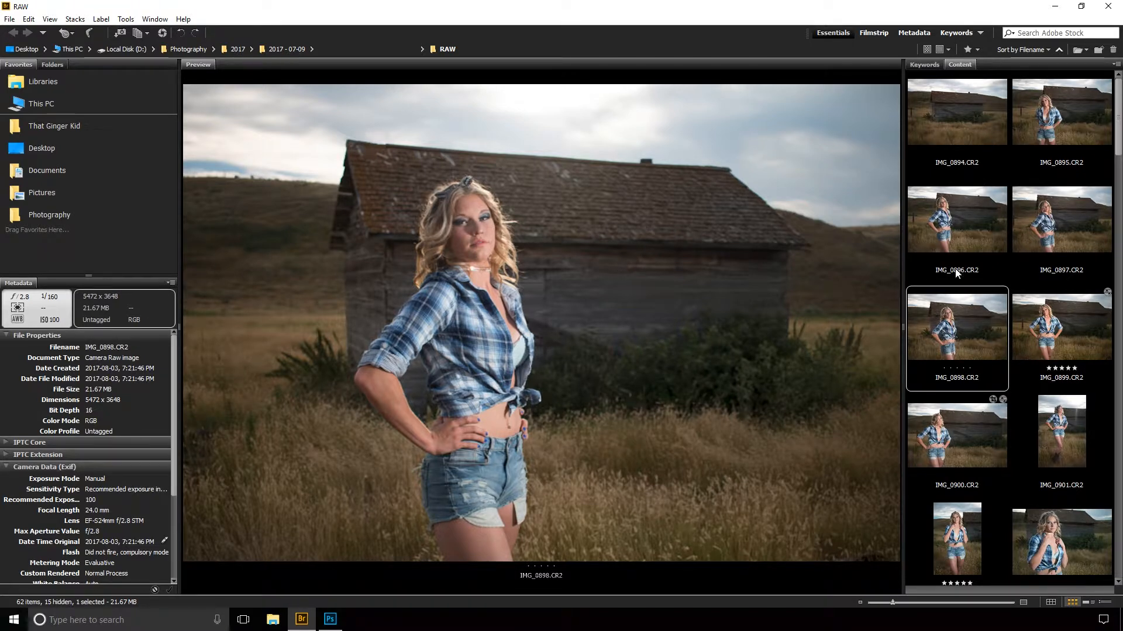
{"action": "left_click_drag", "start_coordinate": [964, 65], "coordinate": [384, 538]}
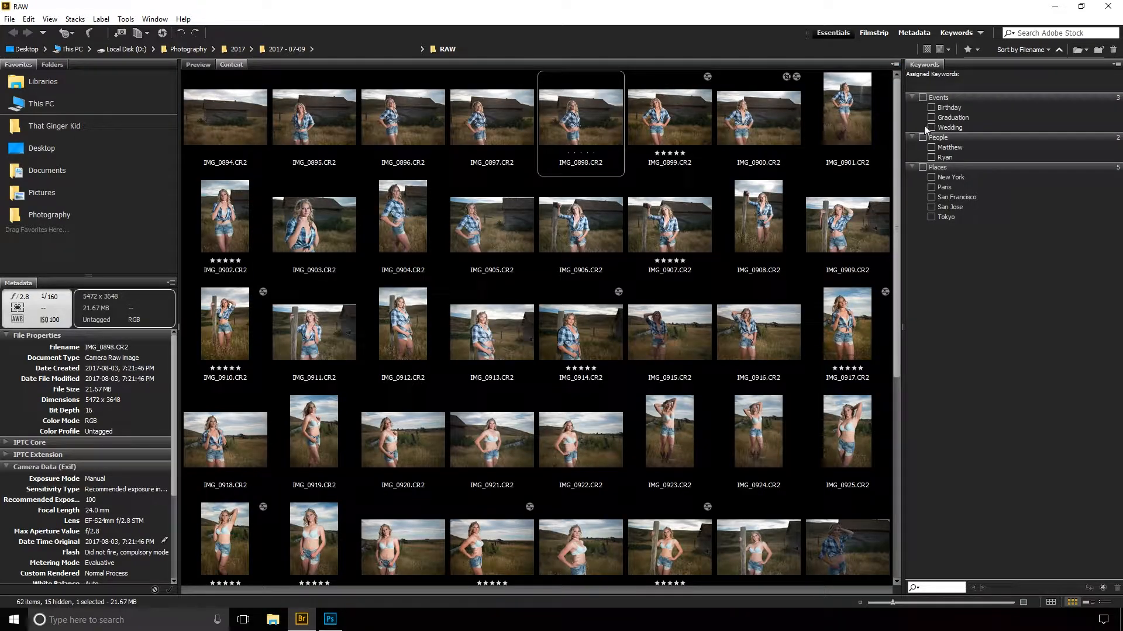
{"action": "left_click", "coordinate": [196, 65]}
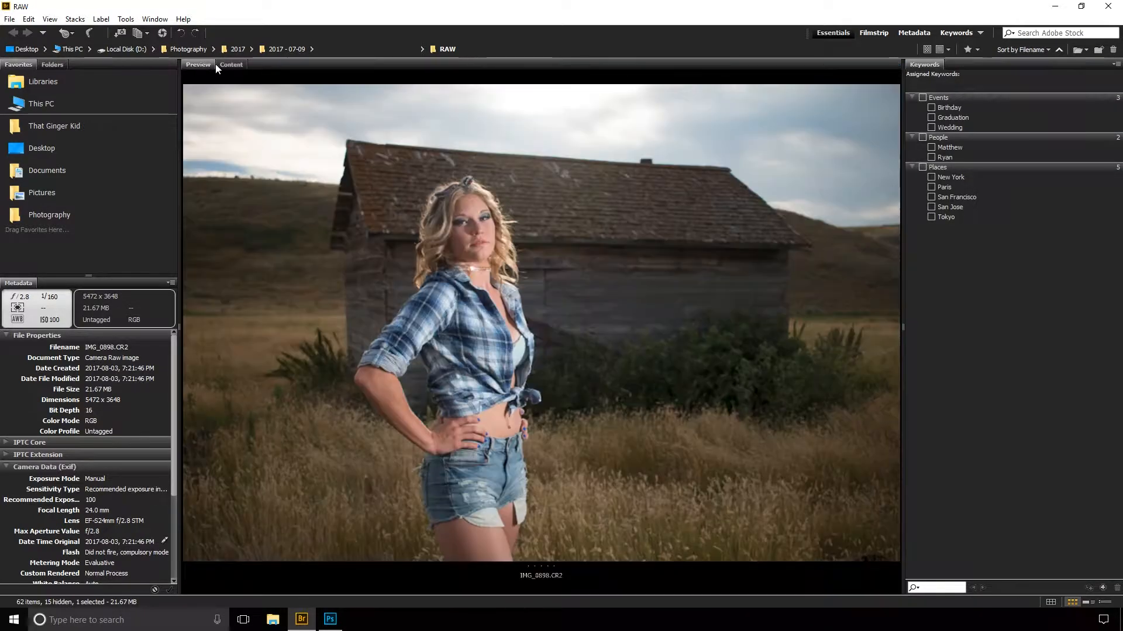
{"action": "left_click_drag", "start_coordinate": [197, 65], "coordinate": [973, 61]}
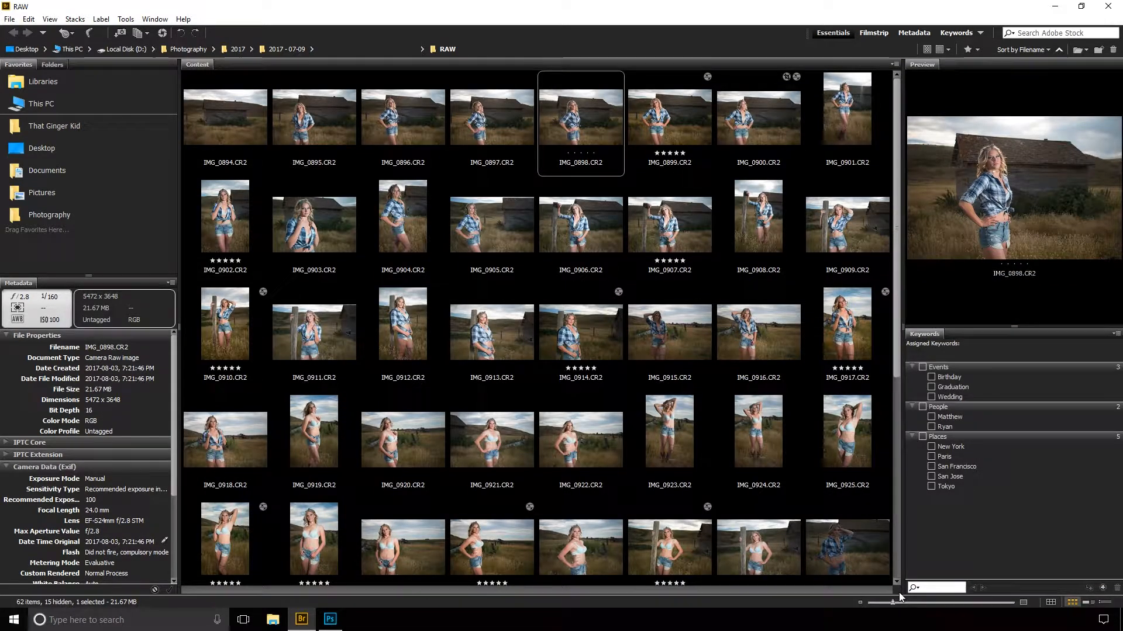
Step: Return the Preview panel to the centre pane and dock the Content panel beside Keywords again
{"action": "left_click_drag", "start_coordinate": [922, 64], "coordinate": [358, 67]}
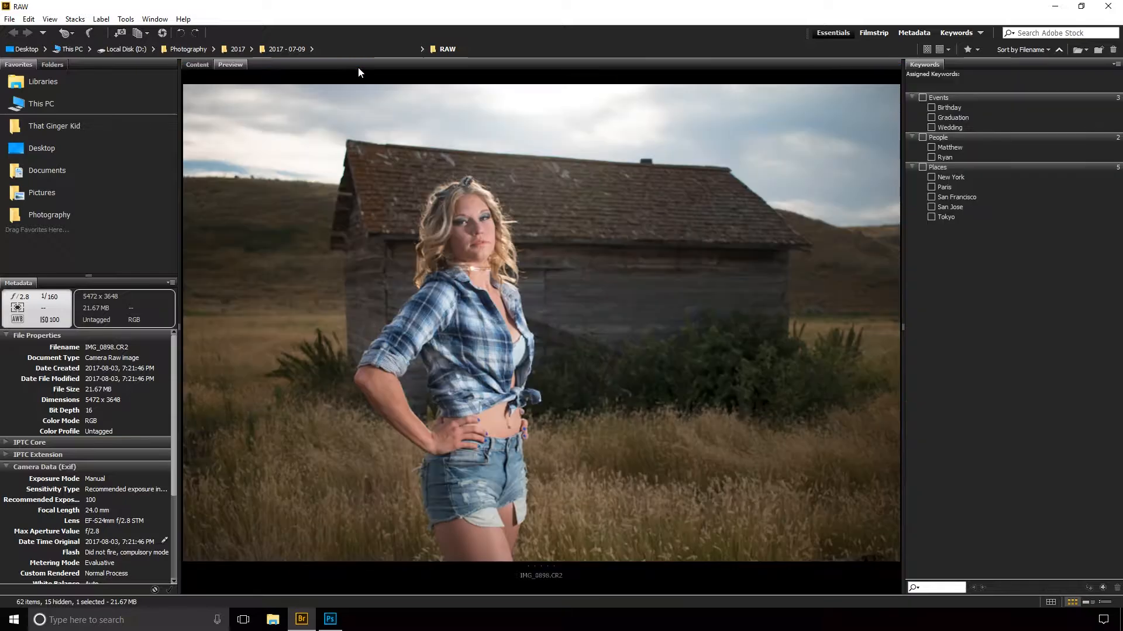
{"action": "left_click_drag", "start_coordinate": [200, 65], "coordinate": [934, 64]}
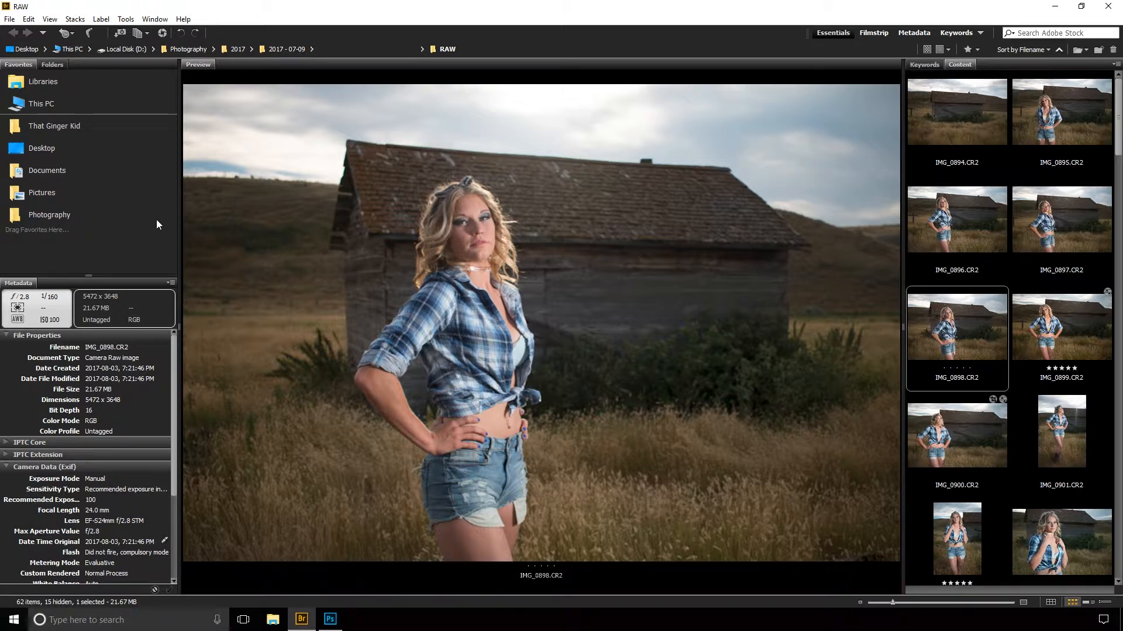
{"action": "left_click", "coordinate": [156, 19]}
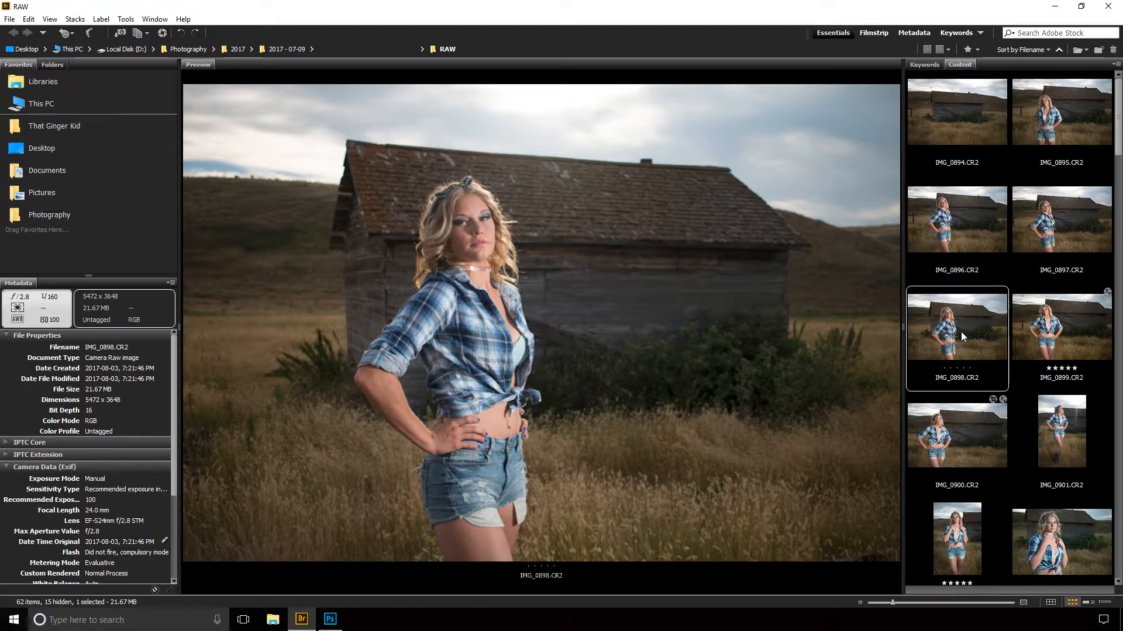
Step: Give IMG_0898.CR2 a five-star rating
{"action": "left_click", "coordinate": [958, 369]}
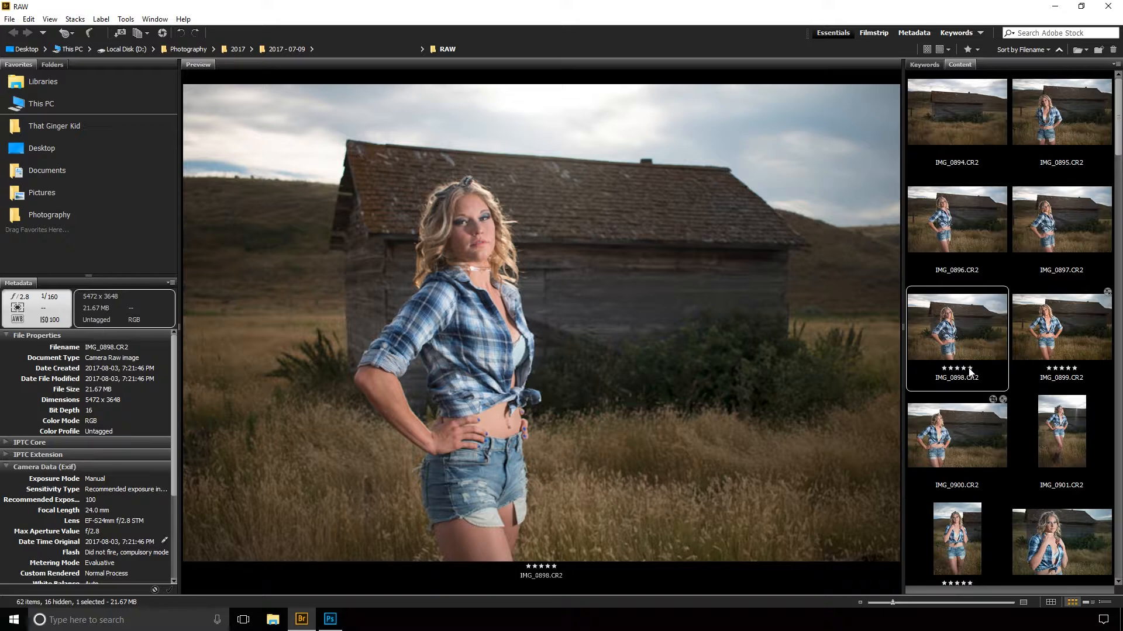
{"action": "left_click", "coordinate": [950, 369]}
{"action": "left_click", "coordinate": [945, 368]}
{"action": "left_click", "coordinate": [971, 369]}
Step: Filter the folder to photos rated five stars, and remove that filter again
{"action": "left_click", "coordinate": [980, 51]}
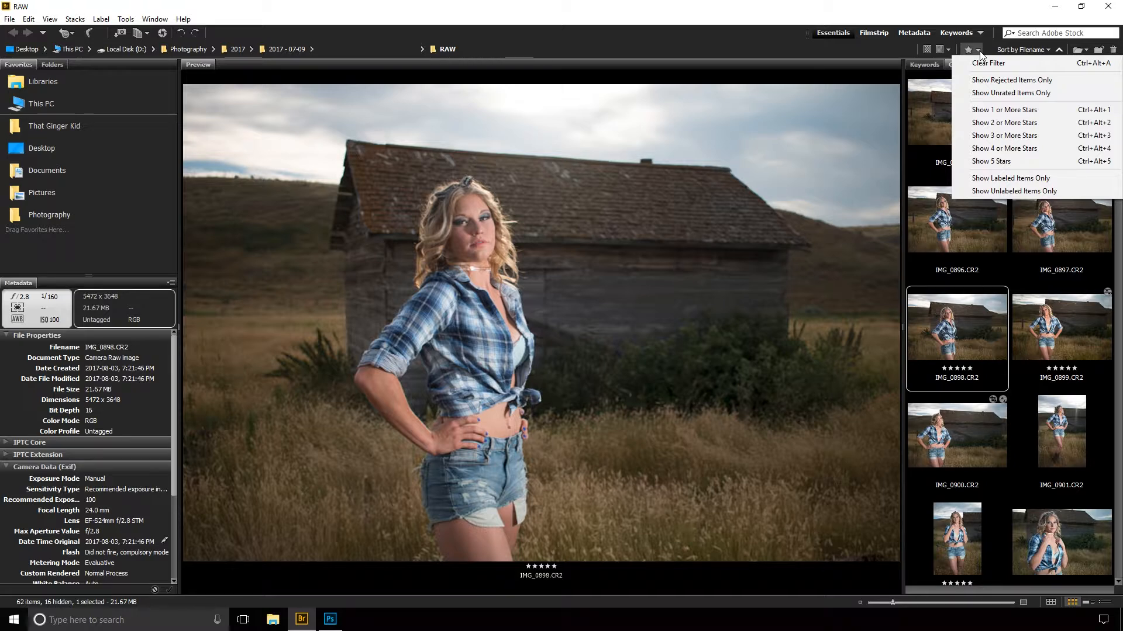
{"action": "left_click", "coordinate": [1005, 161]}
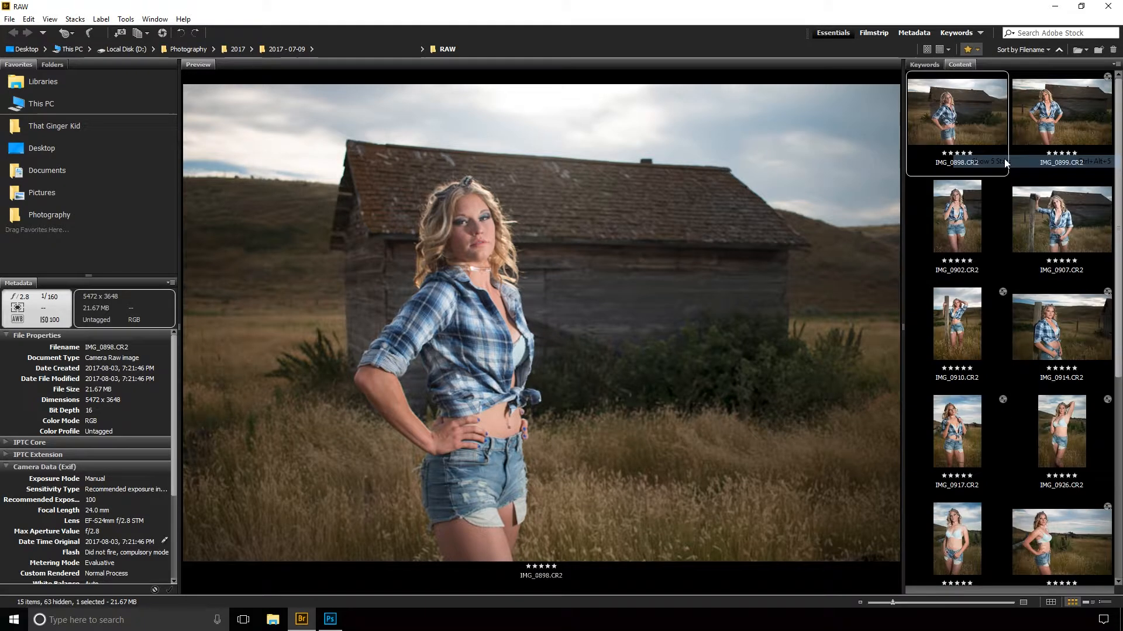
{"action": "left_click", "coordinate": [977, 52]}
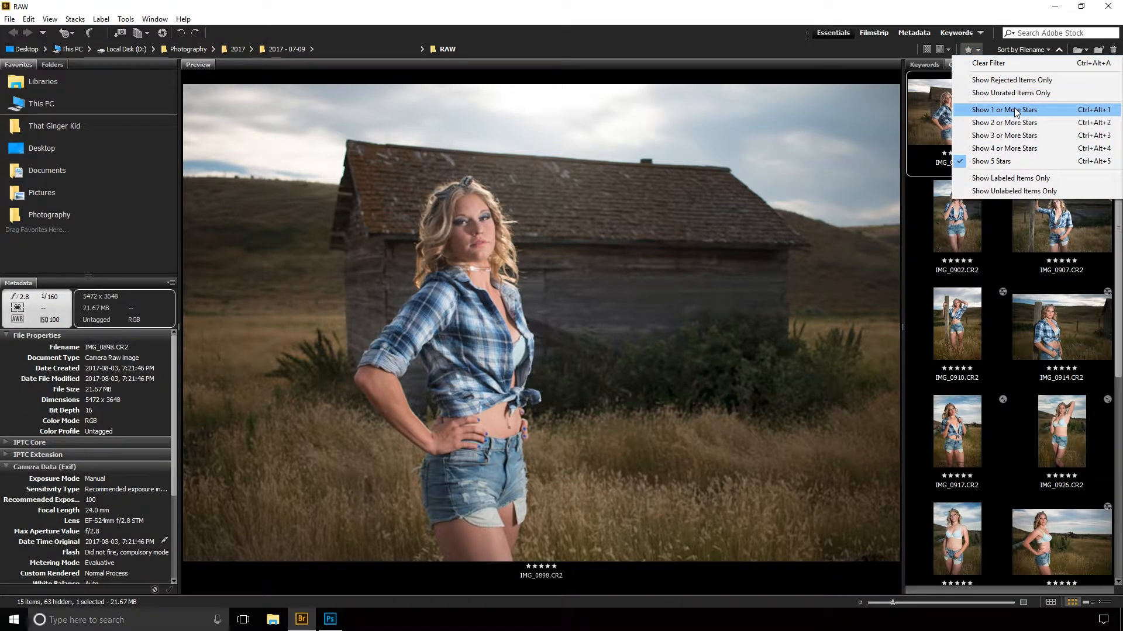
{"action": "left_click", "coordinate": [1012, 161]}
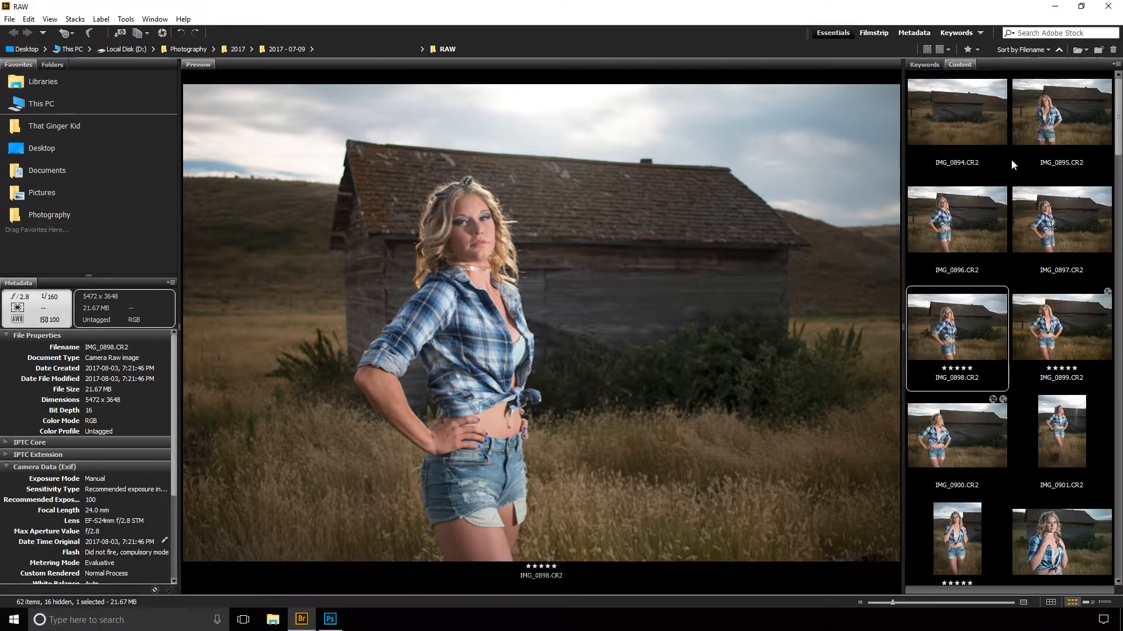
{"action": "left_click", "coordinate": [979, 51]}
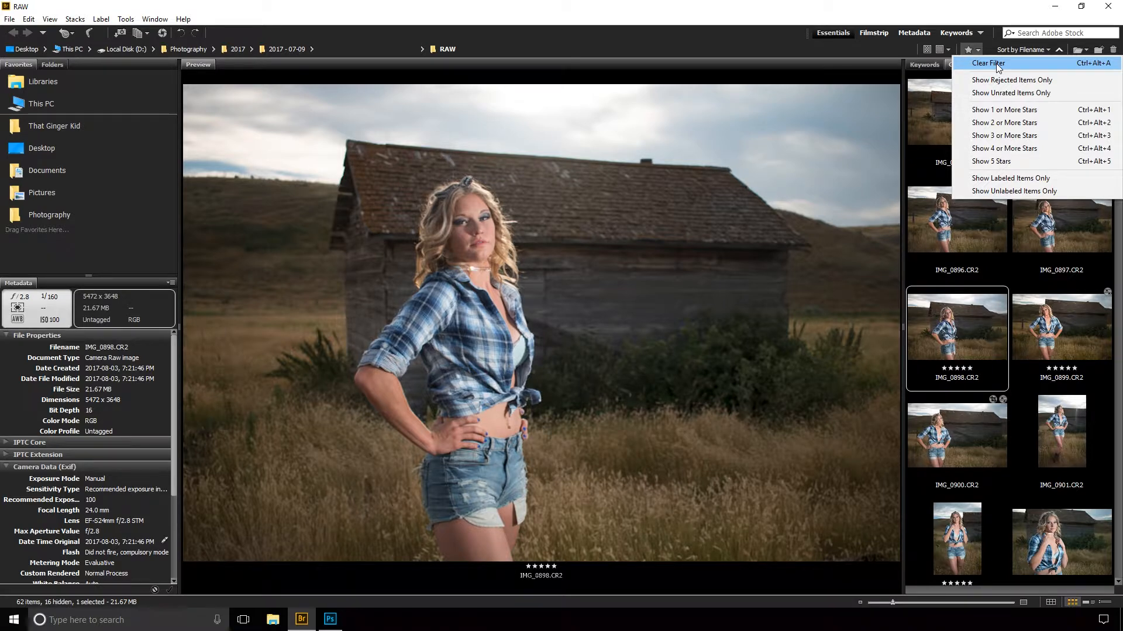
Step: Look through the keywords that can be assigned to the photo, and return to the content thumbnails
{"action": "left_click", "coordinate": [938, 65]}
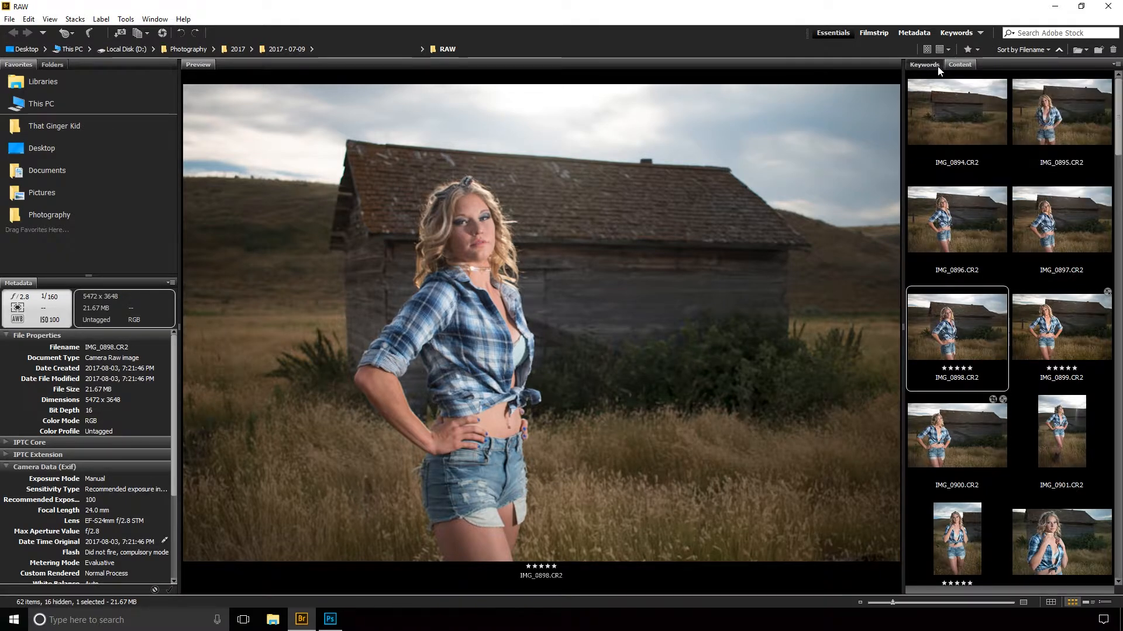
{"action": "left_click", "coordinate": [938, 65]}
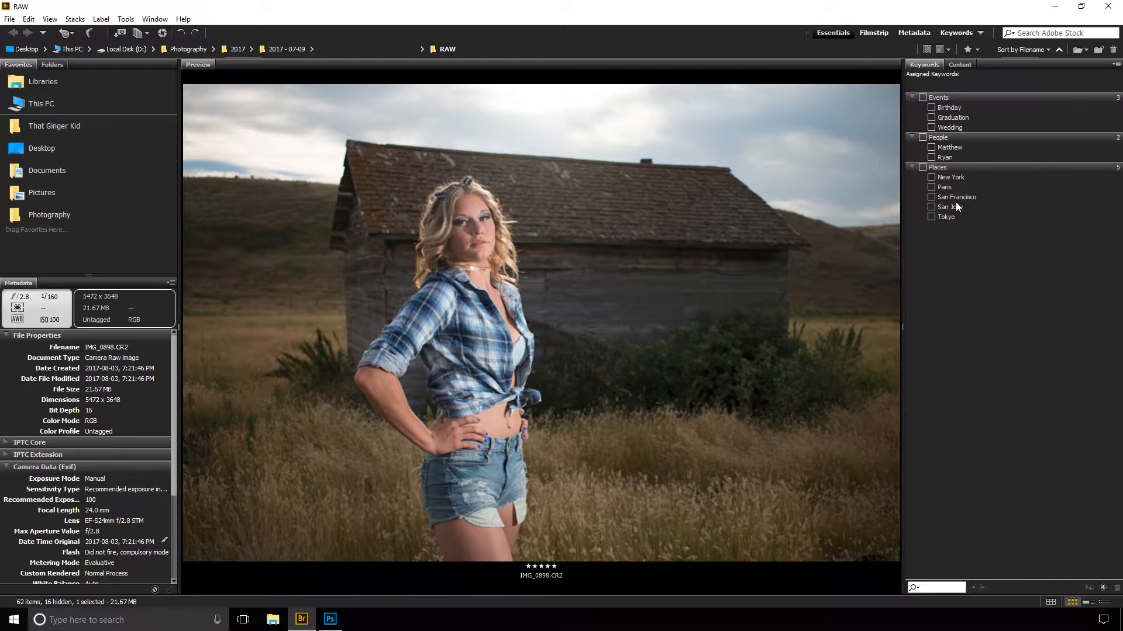
{"action": "left_click", "coordinate": [970, 66]}
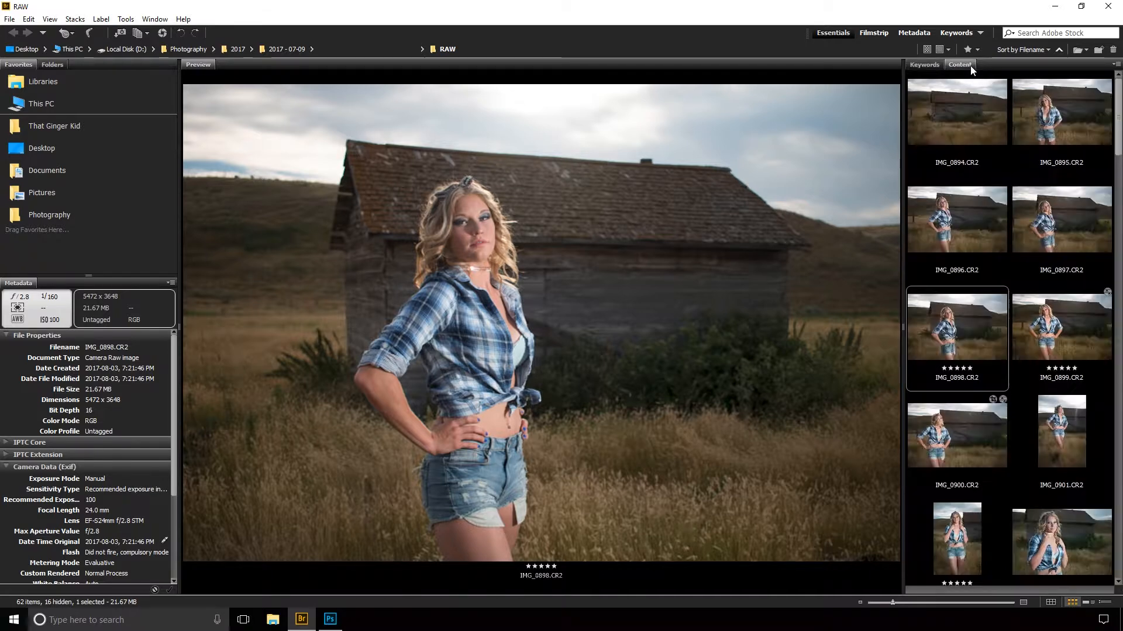
Step: Open IMG_0898.CR2 in Camera Raw and switch the editor to full-screen mode
{"action": "double_click", "coordinate": [967, 335]}
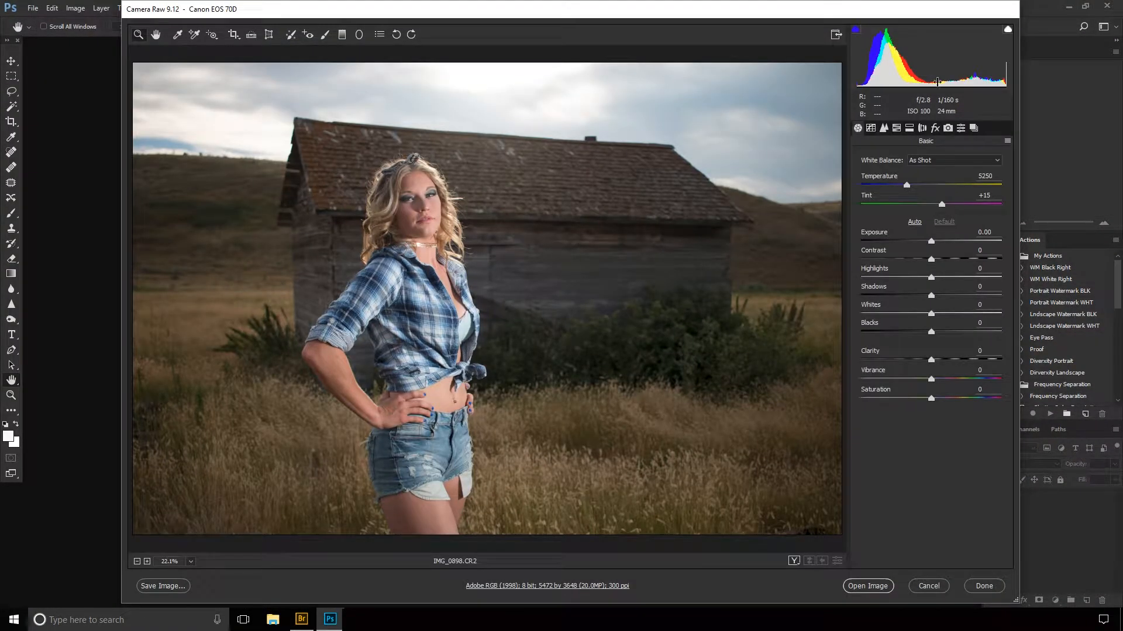
{"action": "left_click", "coordinate": [835, 35]}
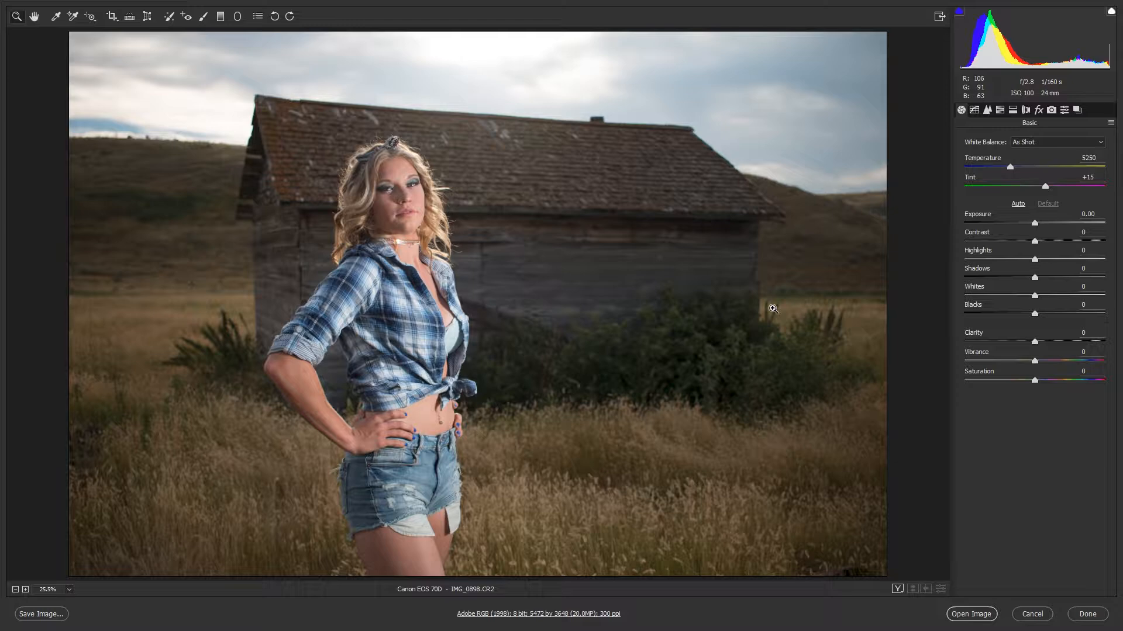
Step: Zoom in on the area around the woman's head with the Zoom tool and back out
{"action": "left_click", "coordinate": [16, 16]}
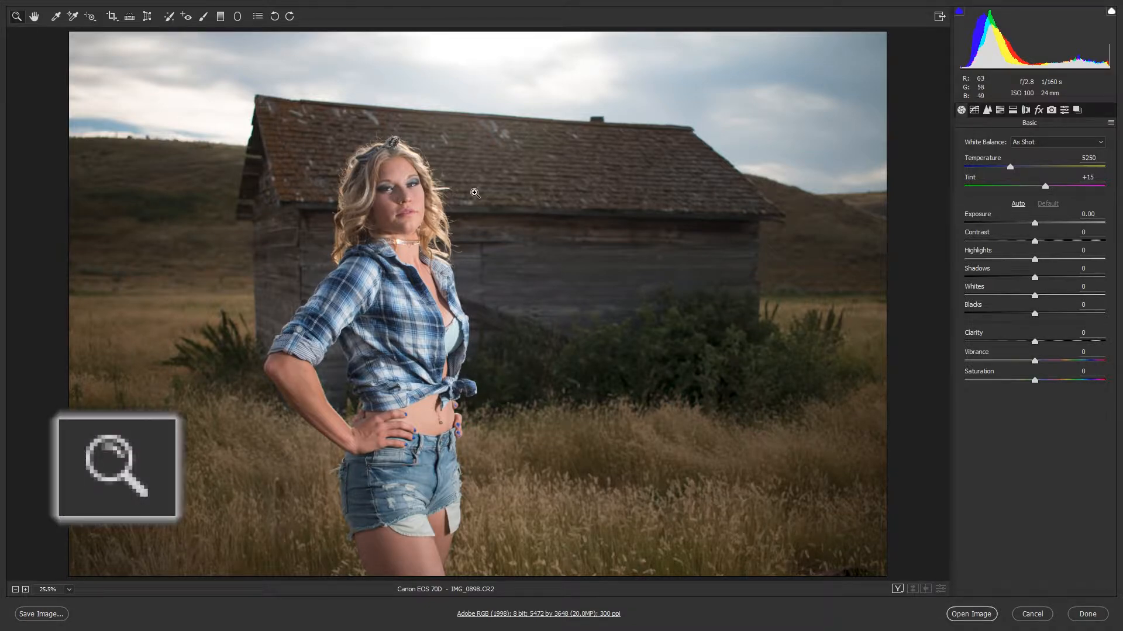
{"action": "left_click", "coordinate": [475, 193]}
{"action": "key", "text": "alt"}
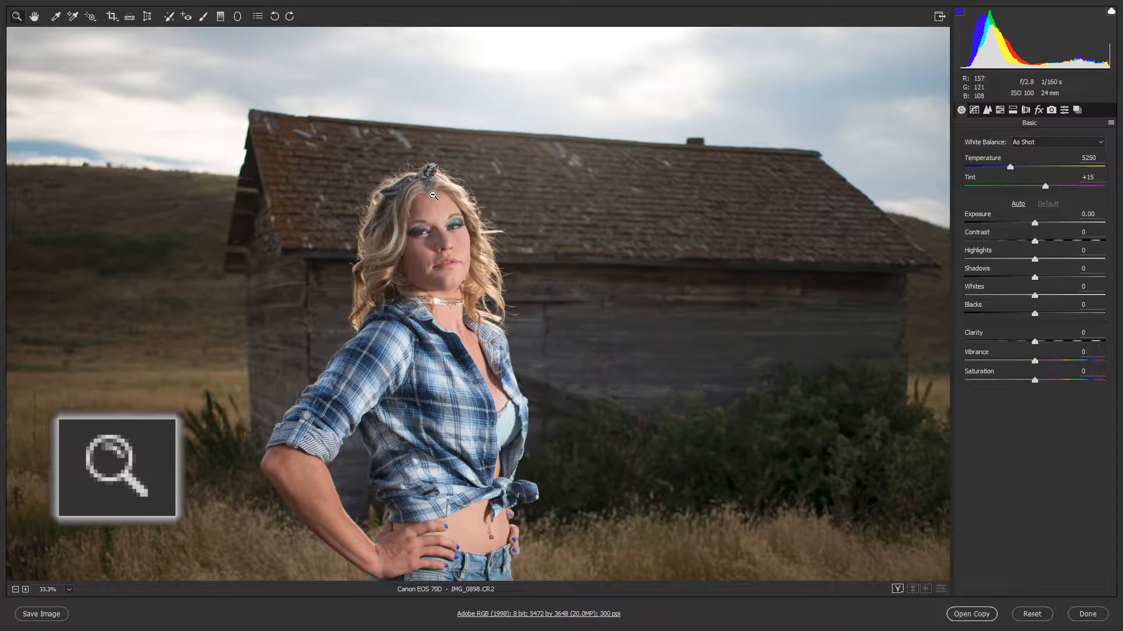
{"action": "left_click", "coordinate": [433, 195], "text": "alt"}
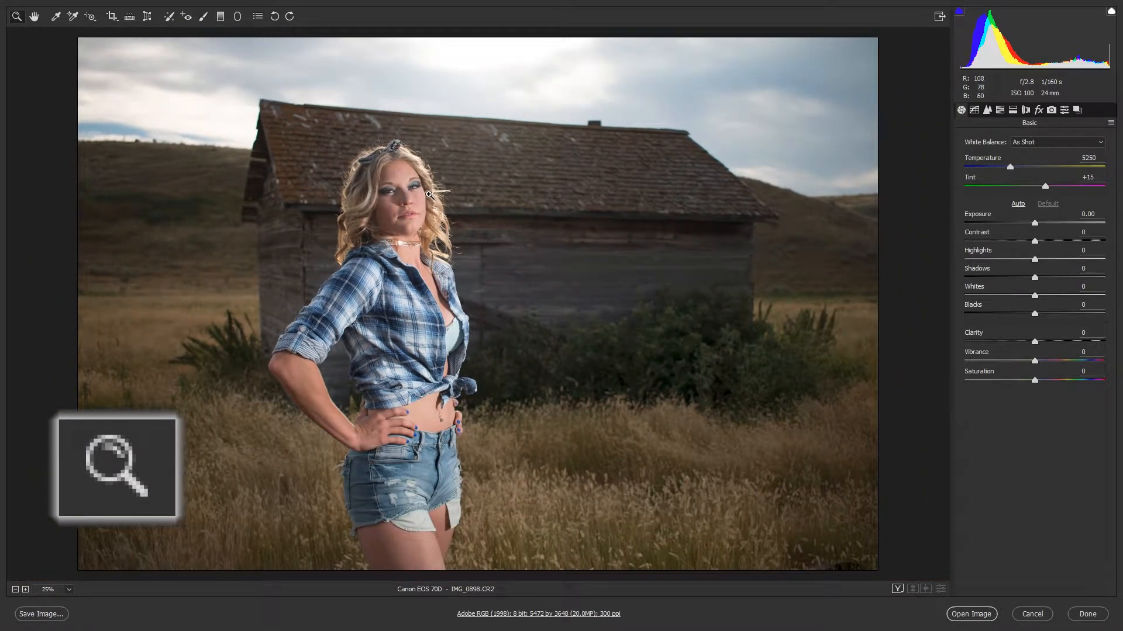
Step: Switch the photo between 100% zoom and fit-in-view, and pan across the enlarged image with the Hand tool
{"action": "double_click", "coordinate": [16, 17]}
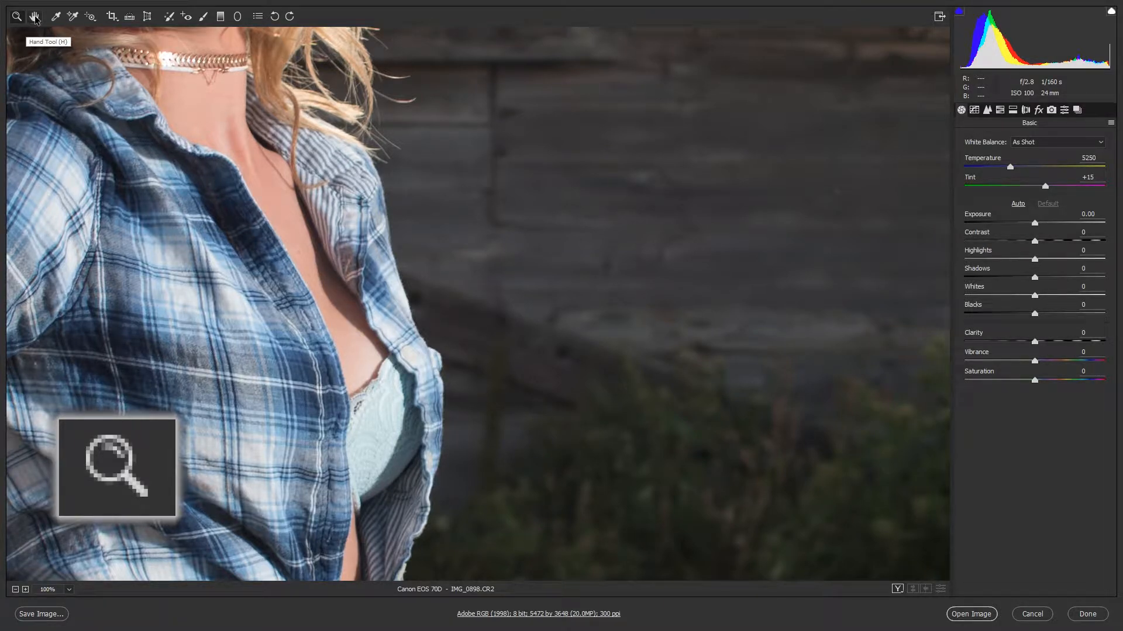
{"action": "double_click", "coordinate": [35, 18]}
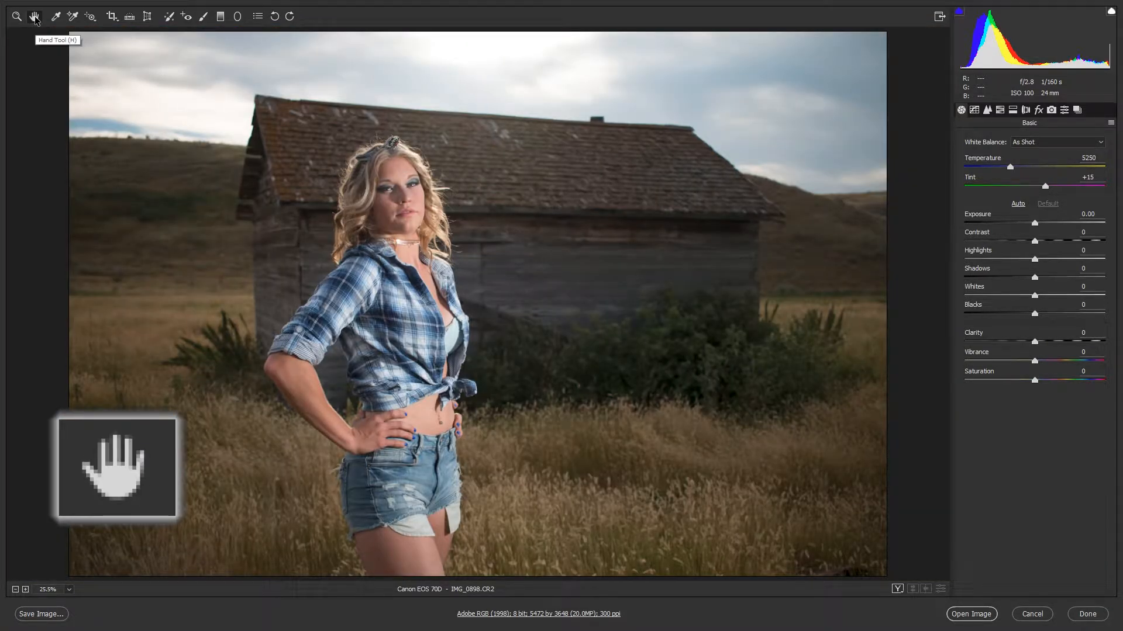
{"action": "double_click", "coordinate": [18, 17]}
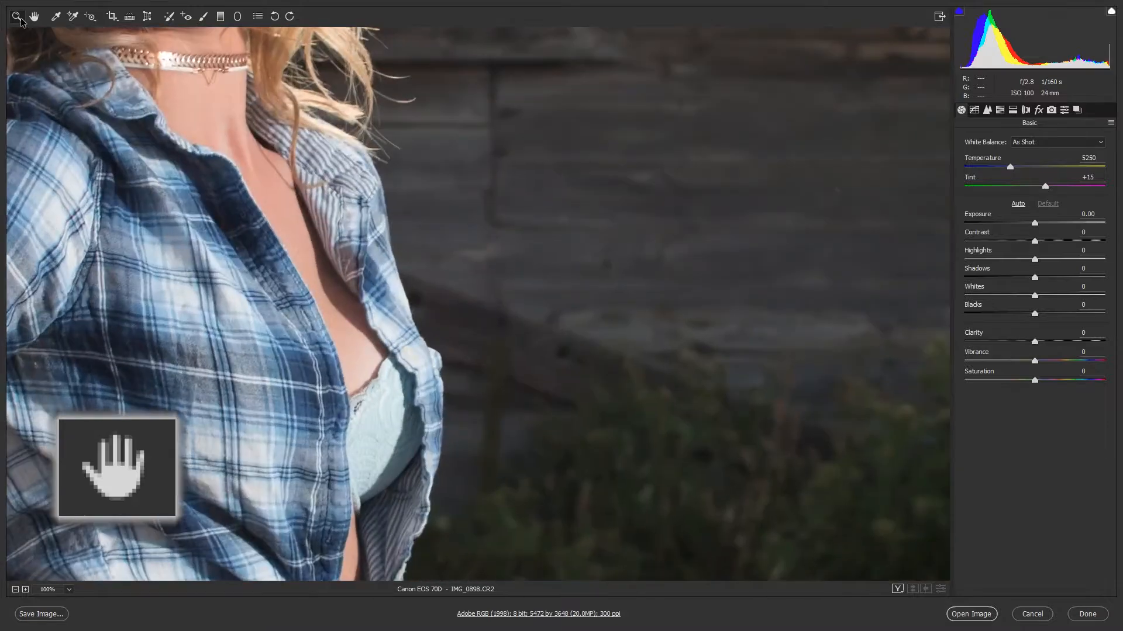
{"action": "left_click", "coordinate": [35, 18]}
{"action": "left_click_drag", "start_coordinate": [117, 61], "coordinate": [443, 489]}
{"action": "left_click_drag", "start_coordinate": [569, 341], "coordinate": [784, 275]}
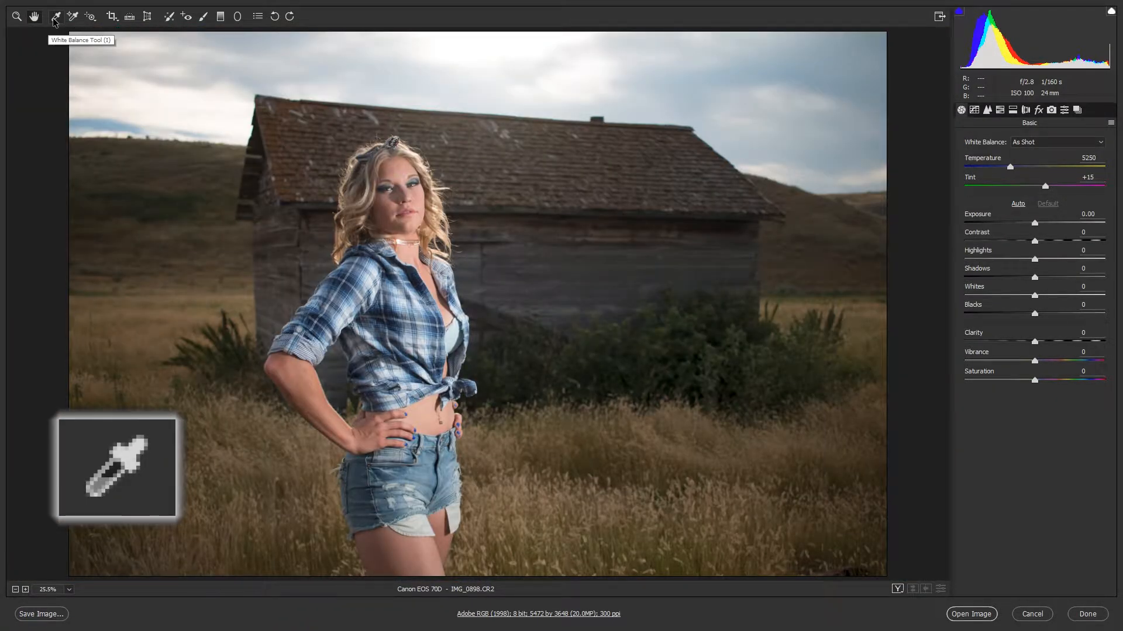
Step: Try the White Balance tool on the bright clouds above the barn's roof edge, and reset to As Shot
{"action": "left_click", "coordinate": [54, 19]}
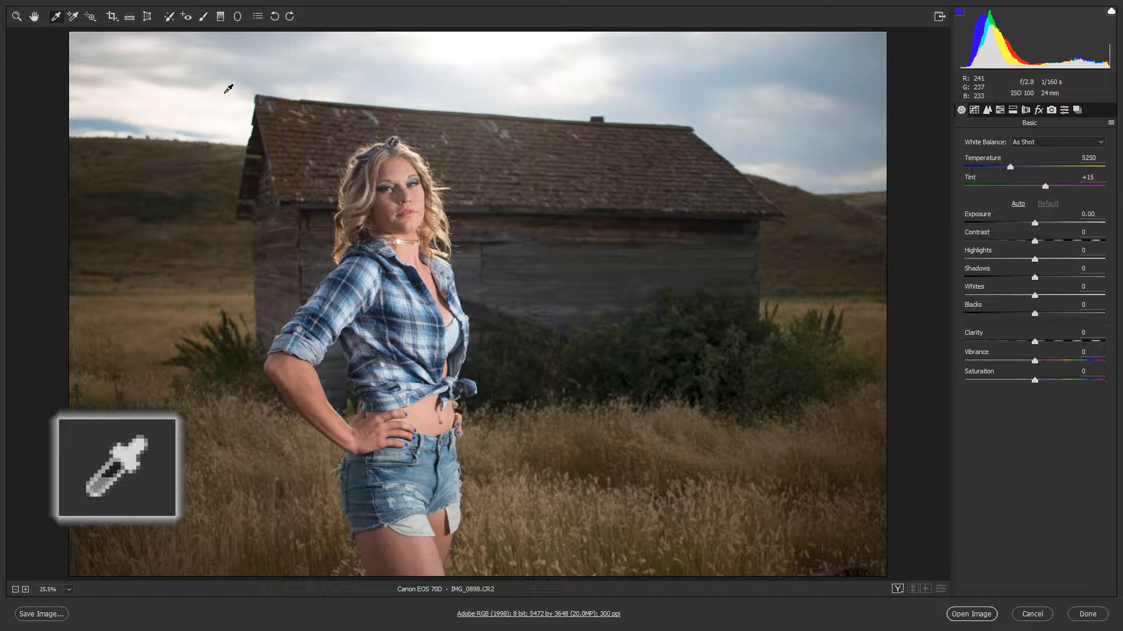
{"action": "left_click", "coordinate": [228, 89]}
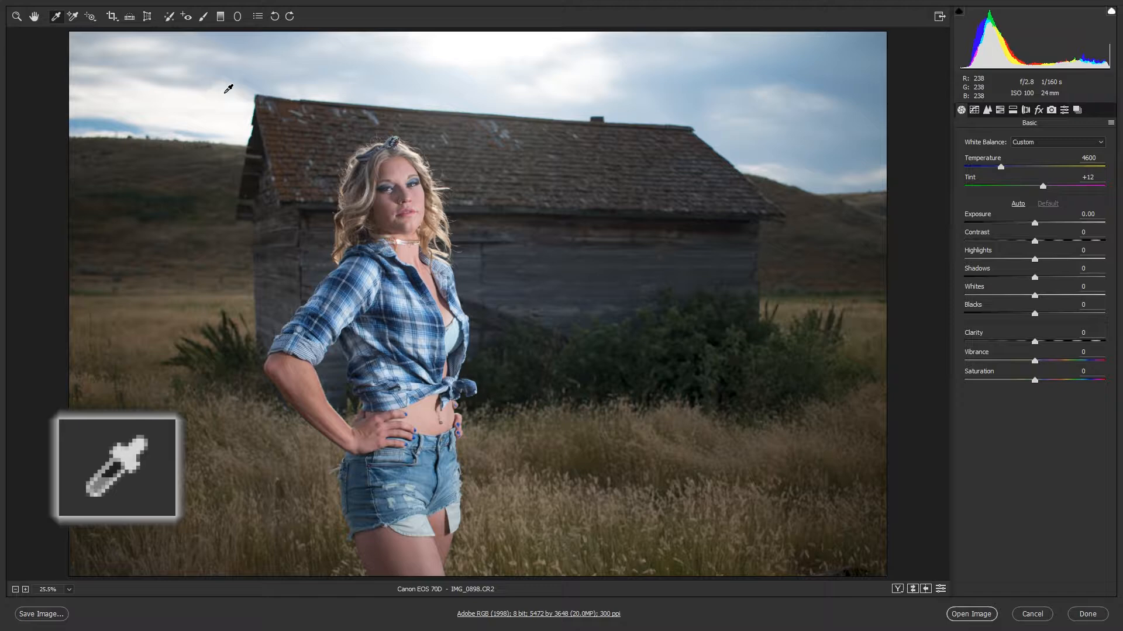
{"action": "double_click", "coordinate": [55, 16]}
Step: Try out a crop frame covering the whole photo and adjust its size from the edge and corner handles
{"action": "left_click", "coordinate": [111, 17]}
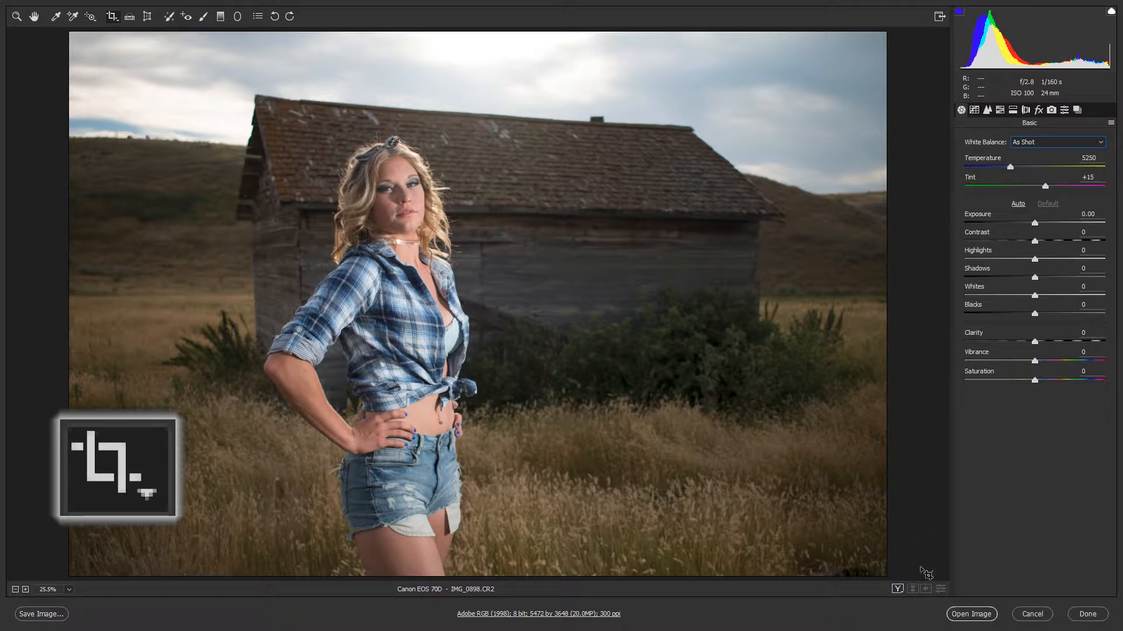
{"action": "left_click_drag", "start_coordinate": [901, 571], "coordinate": [65, 30]}
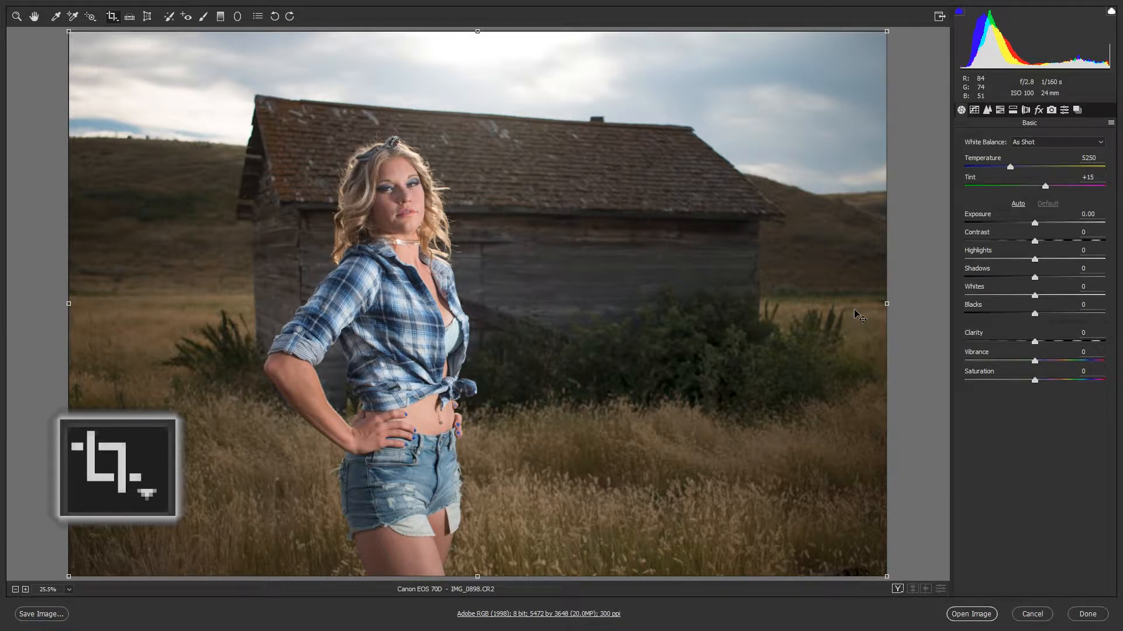
{"action": "left_click_drag", "start_coordinate": [886, 578], "coordinate": [943, 590]}
{"action": "left_click_drag", "start_coordinate": [885, 309], "coordinate": [906, 321]}
{"action": "key", "text": "shift"}
{"action": "left_click_drag", "start_coordinate": [887, 30], "coordinate": [885, 145]}
Step: Level the photo with the Straighten tool, fine-tune the crop frame's rotation to nearly horizontal, and apply the crop
{"action": "left_click", "coordinate": [131, 18]}
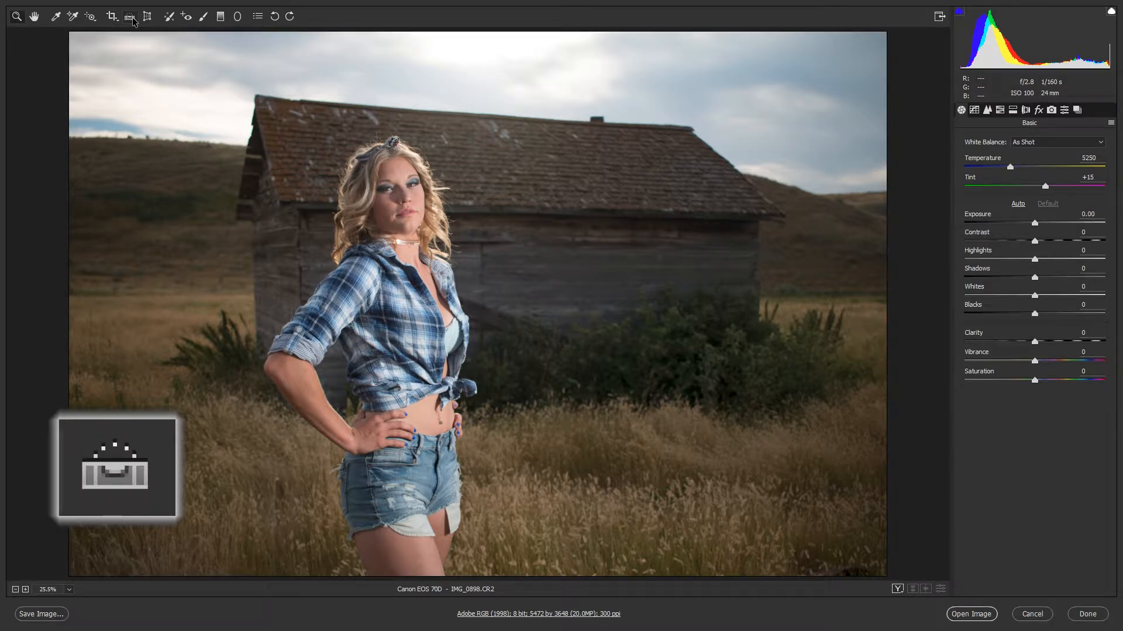
{"action": "left_click", "coordinate": [132, 19]}
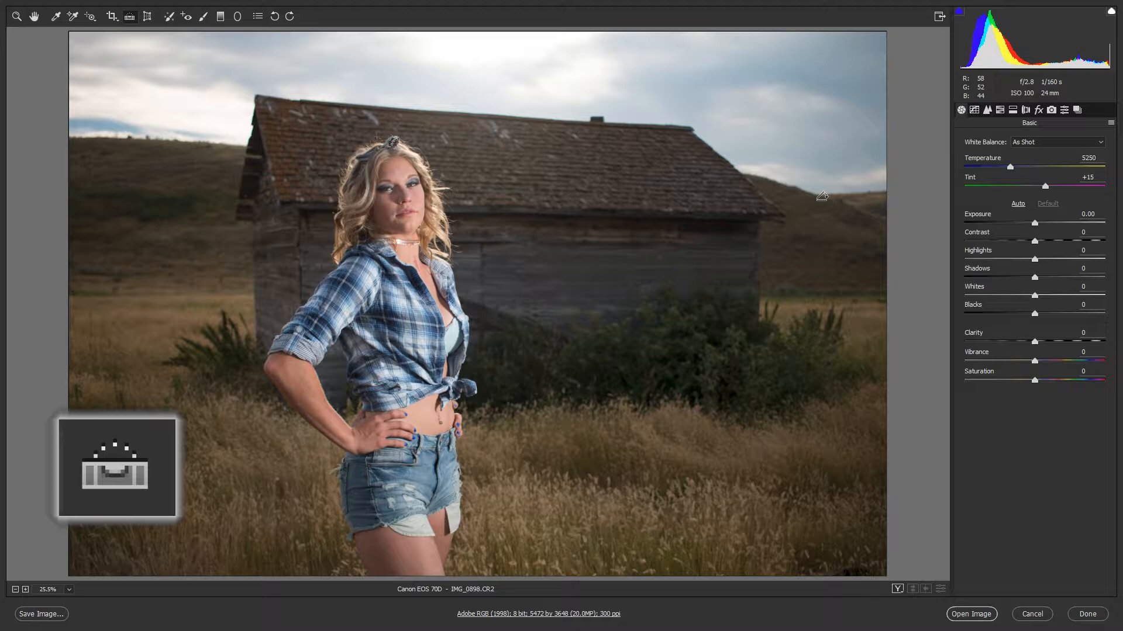
{"action": "left_click_drag", "start_coordinate": [817, 198], "coordinate": [818, 161]}
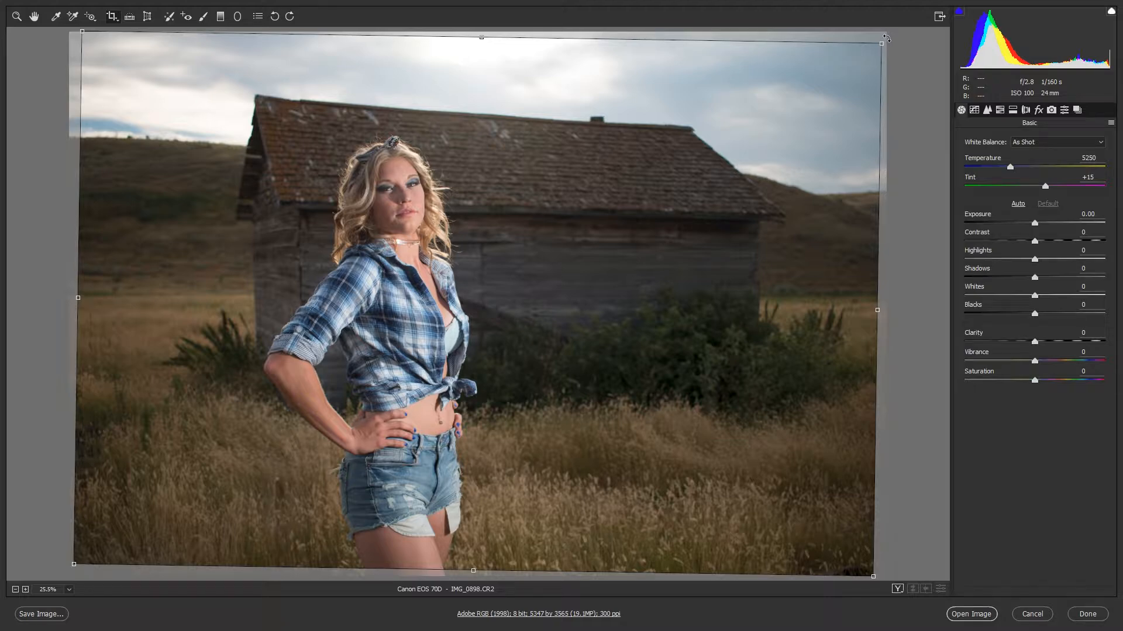
{"action": "left_click_drag", "start_coordinate": [886, 38], "coordinate": [888, 41]}
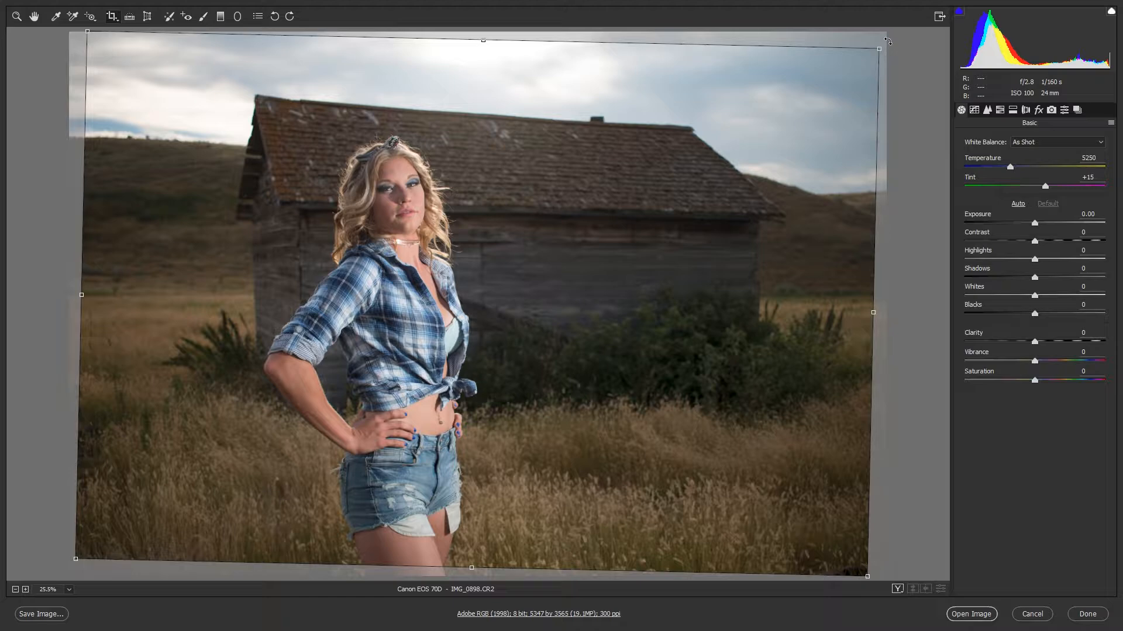
{"action": "left_click_drag", "start_coordinate": [888, 40], "coordinate": [876, 36]}
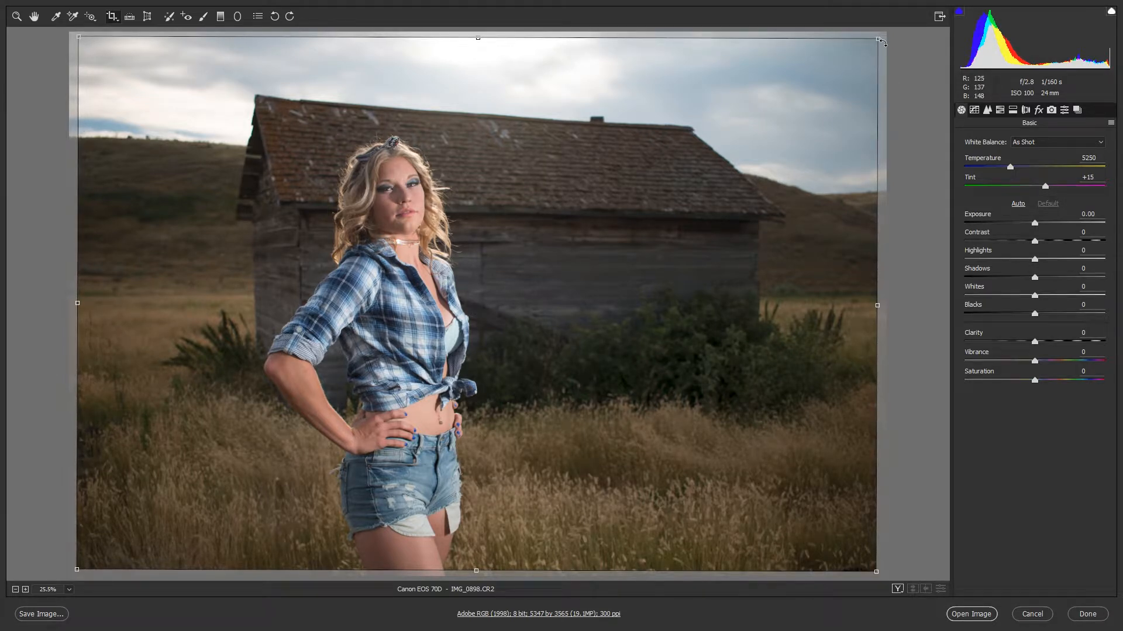
{"action": "key", "text": "Return"}
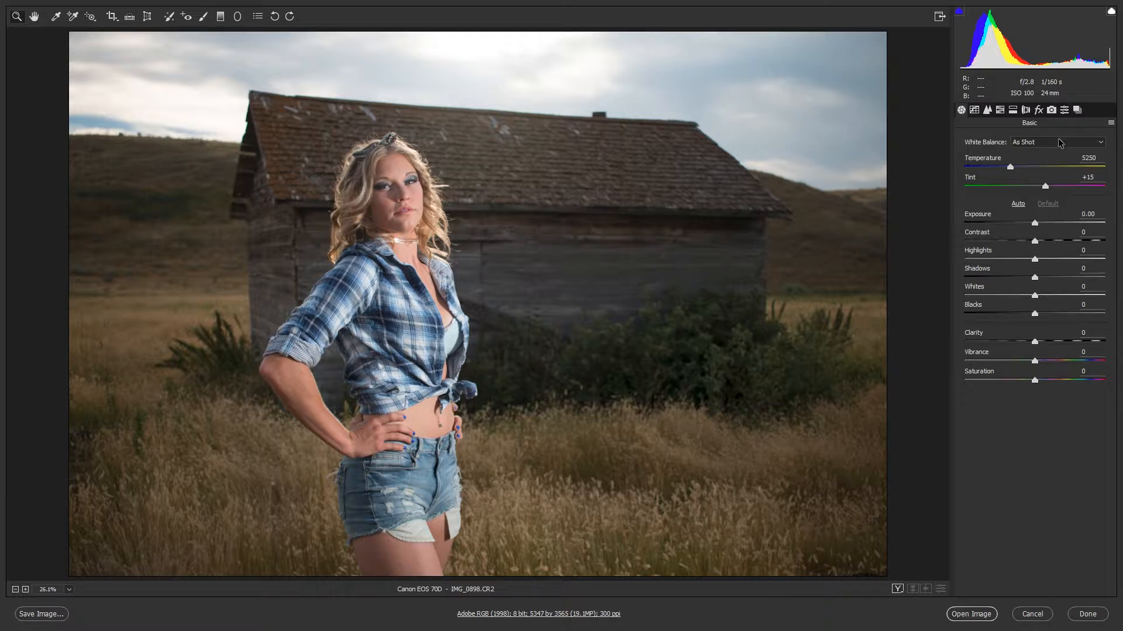
Step: Look through the adjustment groups from Tone Curve, Detail and HSL / Grayscale to Effects and Camera Calibration, and return to Basic
{"action": "left_click", "coordinate": [975, 111]}
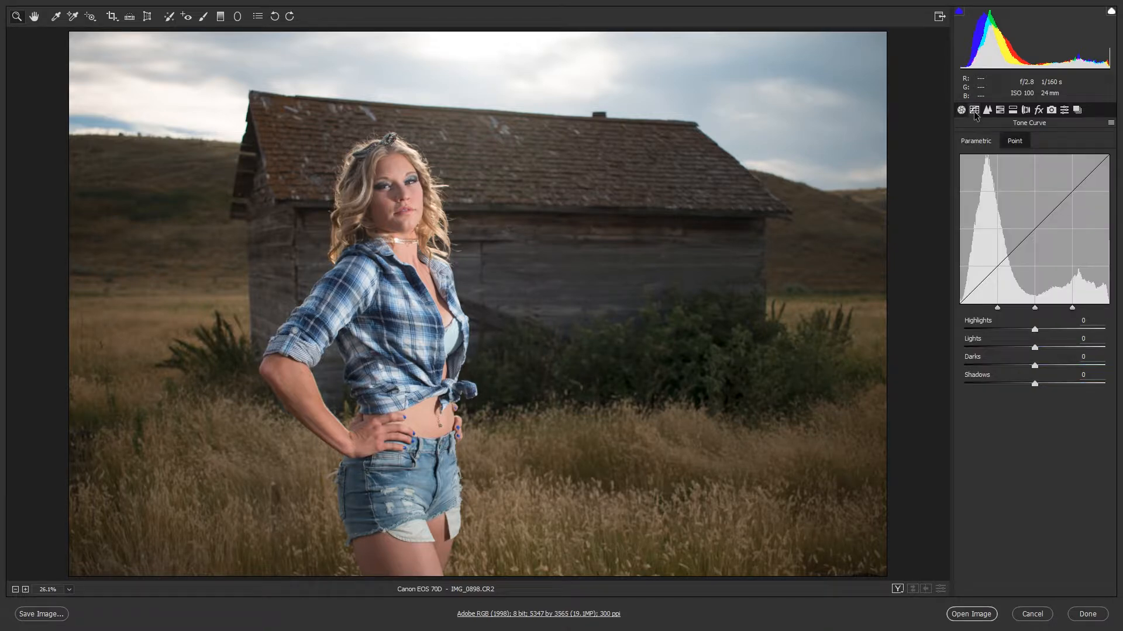
{"action": "left_click", "coordinate": [986, 112]}
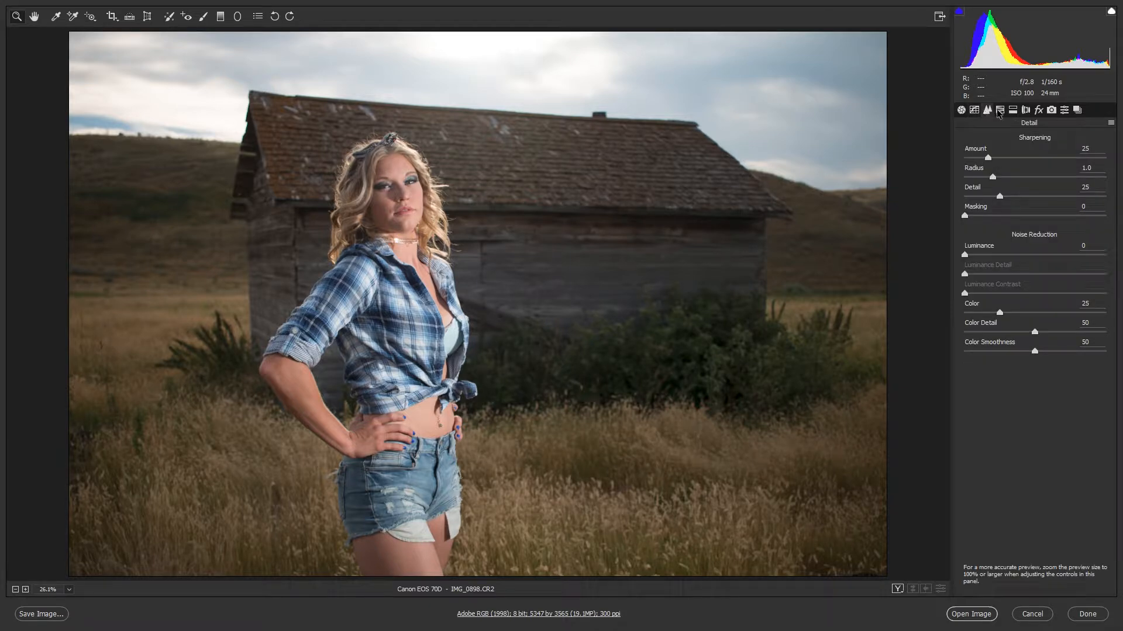
{"action": "left_click", "coordinate": [1000, 111]}
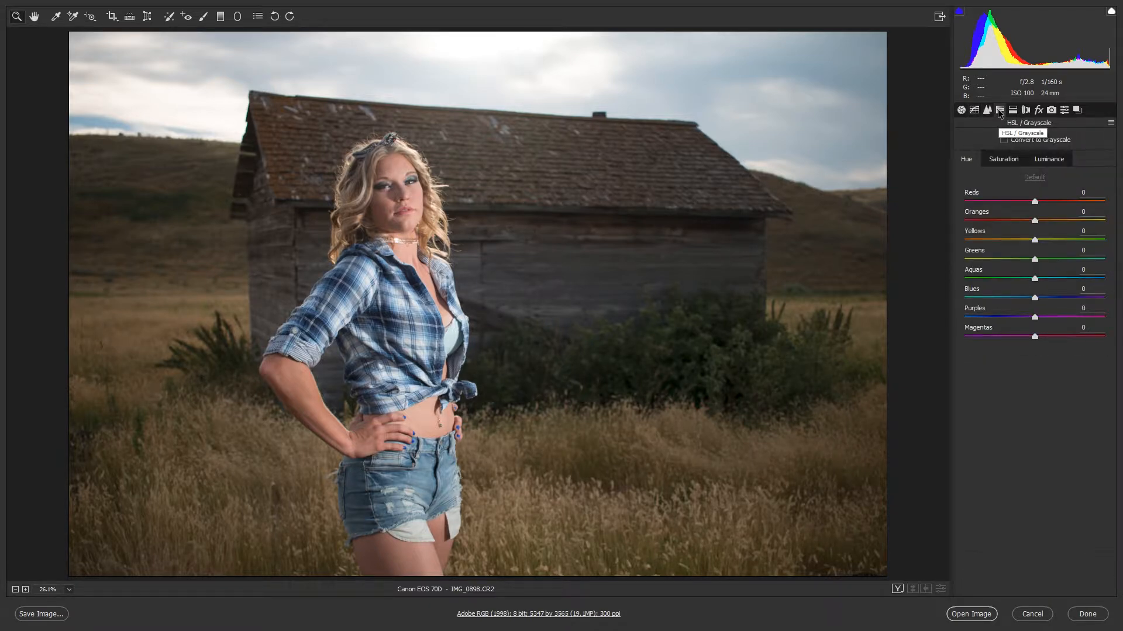
{"action": "left_click", "coordinate": [1013, 110]}
{"action": "left_click", "coordinate": [1026, 111]}
{"action": "left_click", "coordinate": [1038, 111]}
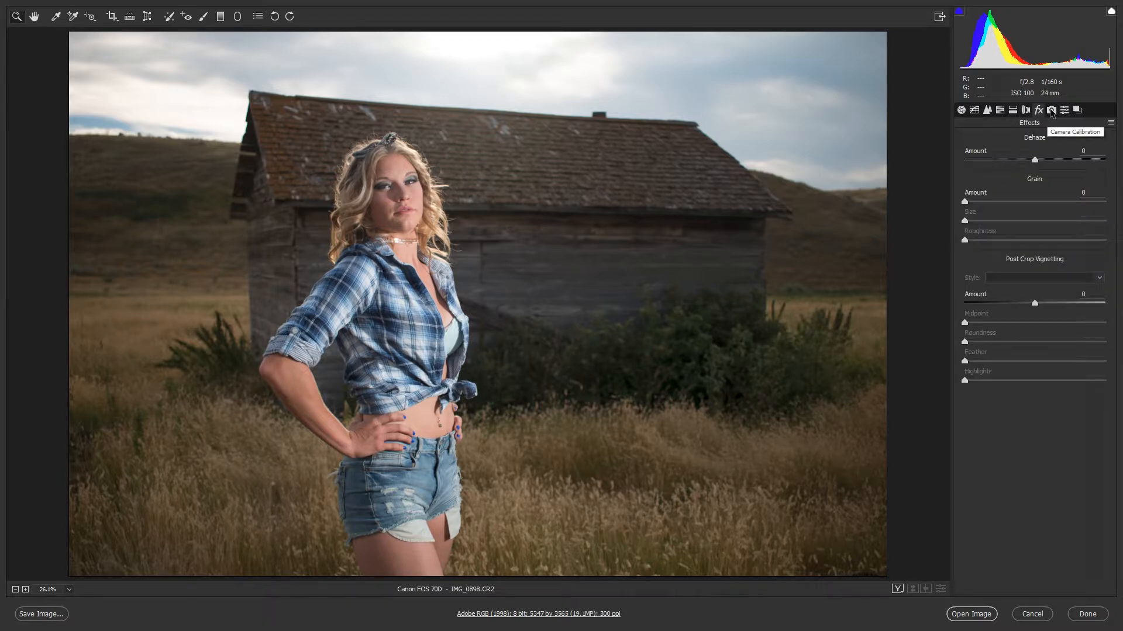
{"action": "left_click", "coordinate": [1051, 111]}
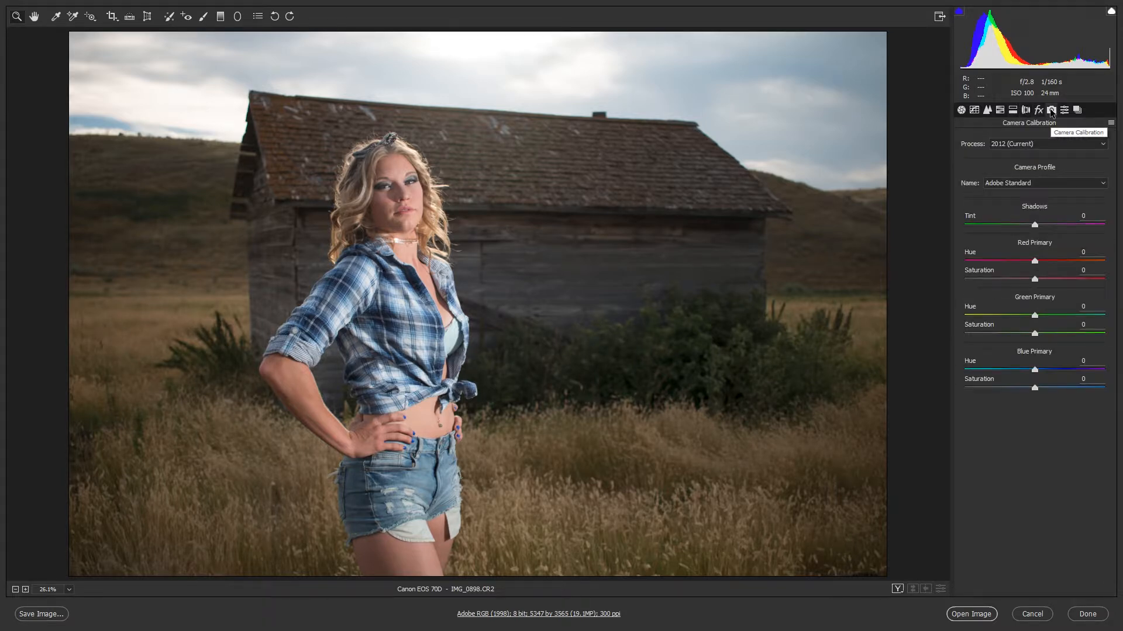
{"action": "left_click", "coordinate": [961, 110]}
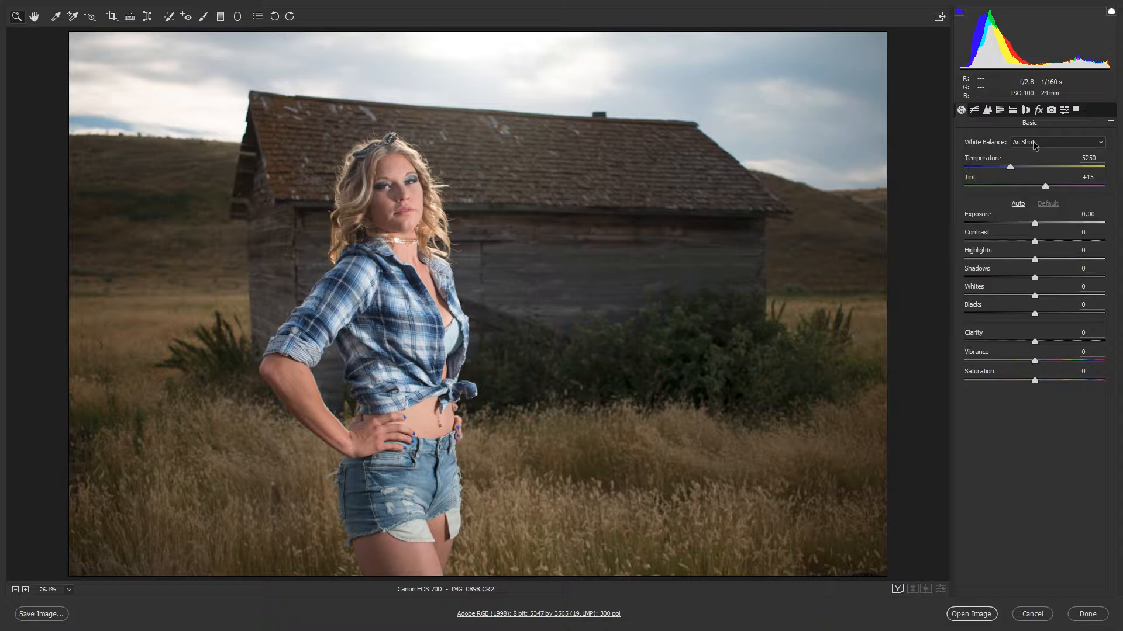
Step: Try the Auto, Daylight, Cloudy and Shade white balance presets on the photo one after another
{"action": "left_click", "coordinate": [1101, 145]}
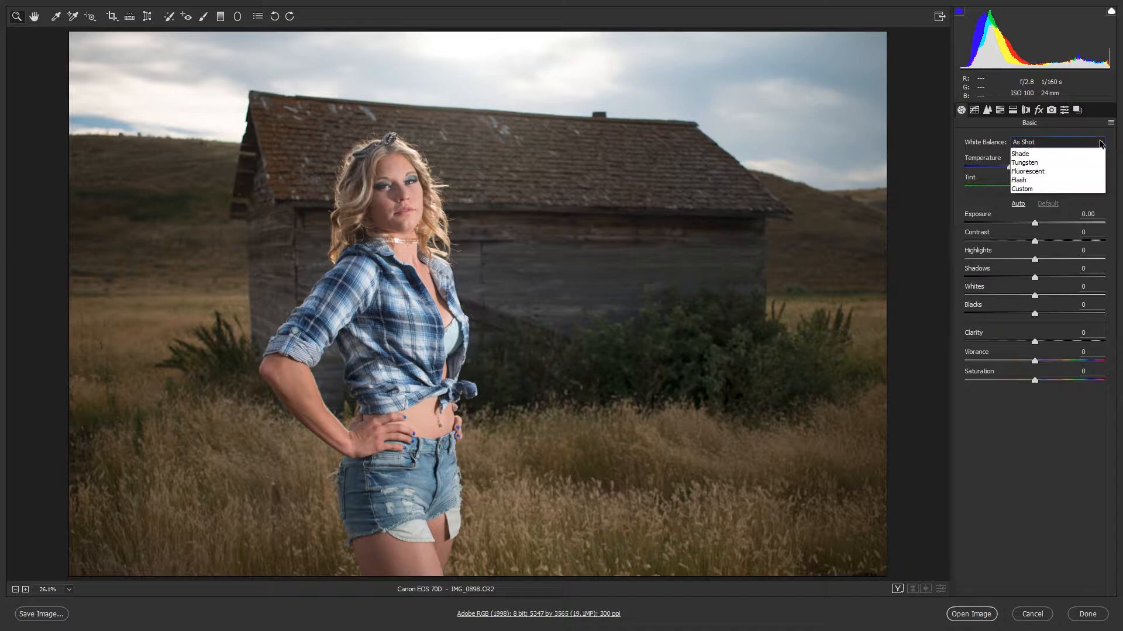
{"action": "left_click", "coordinate": [1022, 162]}
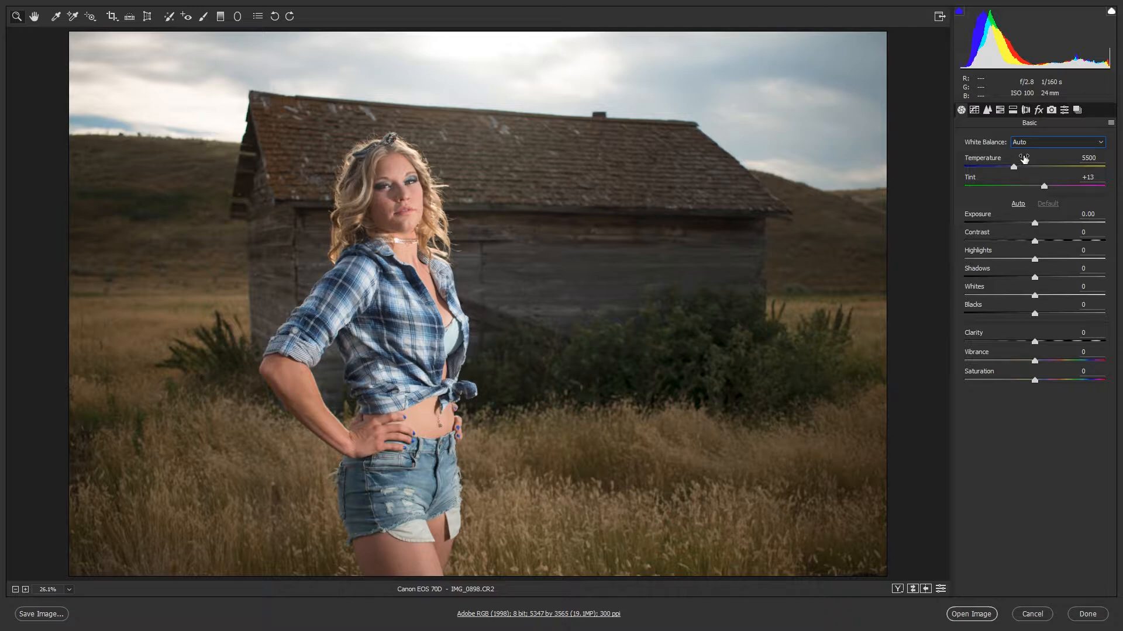
{"action": "left_click", "coordinate": [1102, 144]}
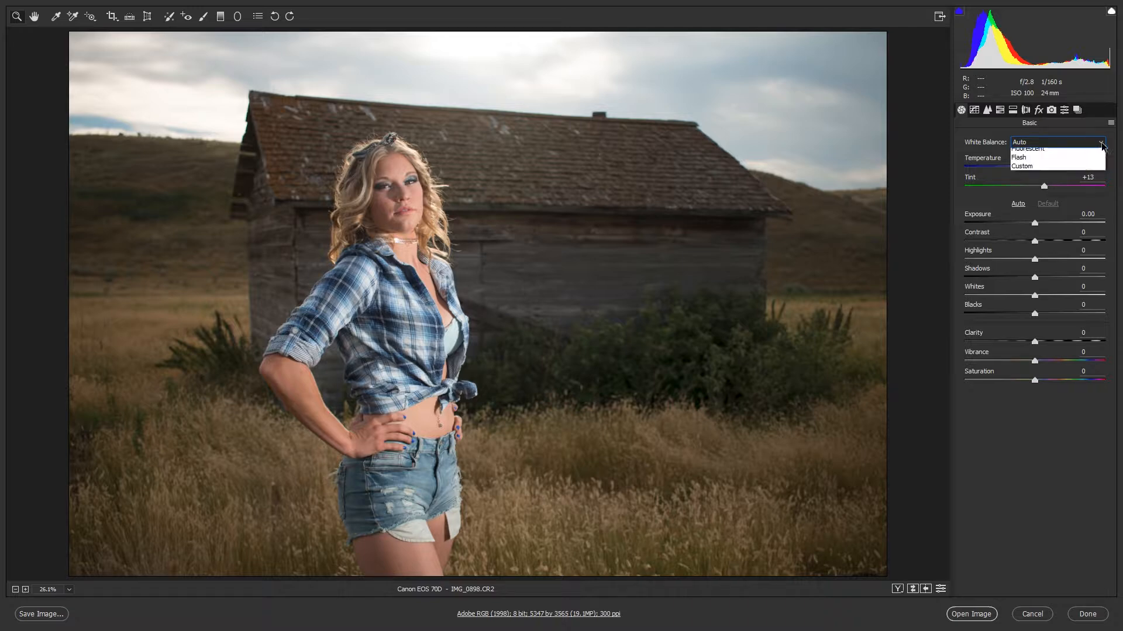
{"action": "left_click", "coordinate": [1048, 171]}
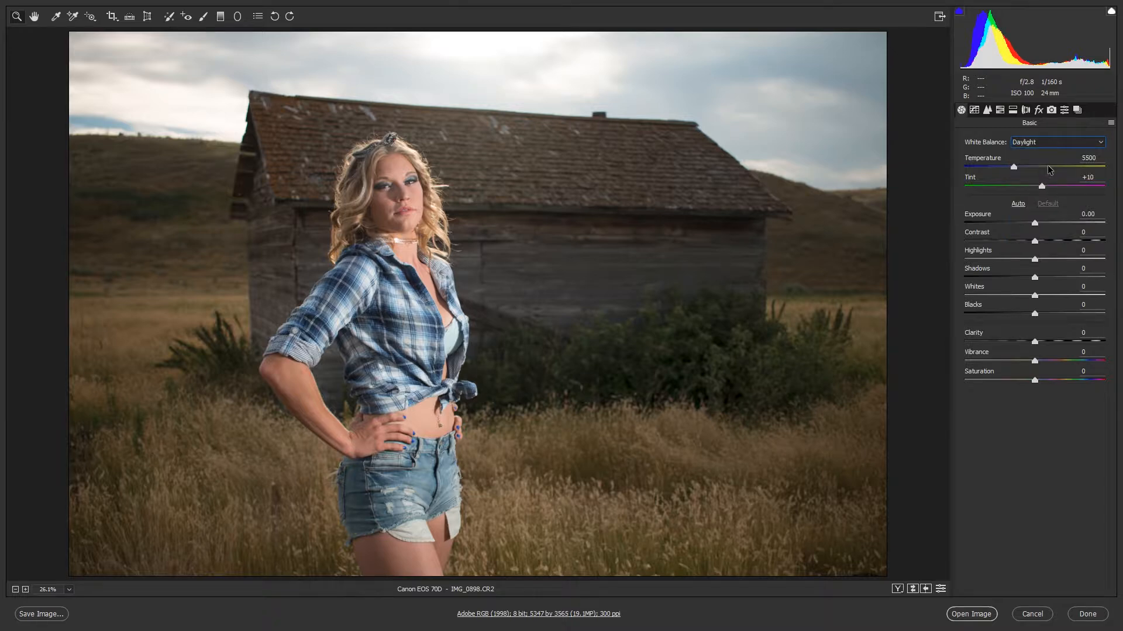
{"action": "left_click", "coordinate": [1086, 142]}
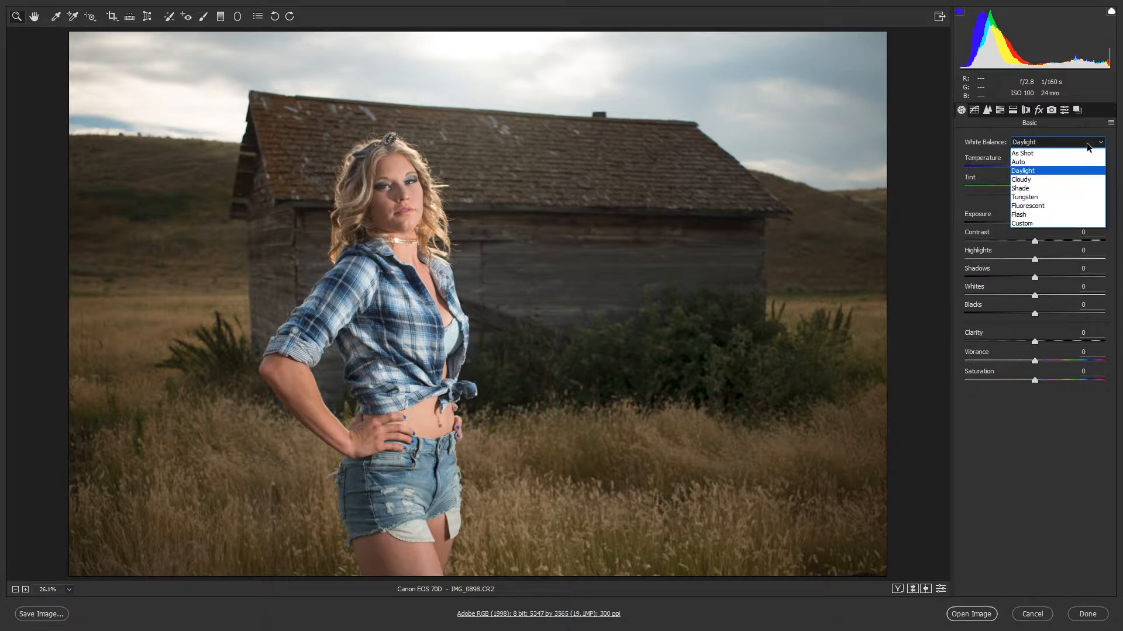
{"action": "left_click", "coordinate": [1051, 179]}
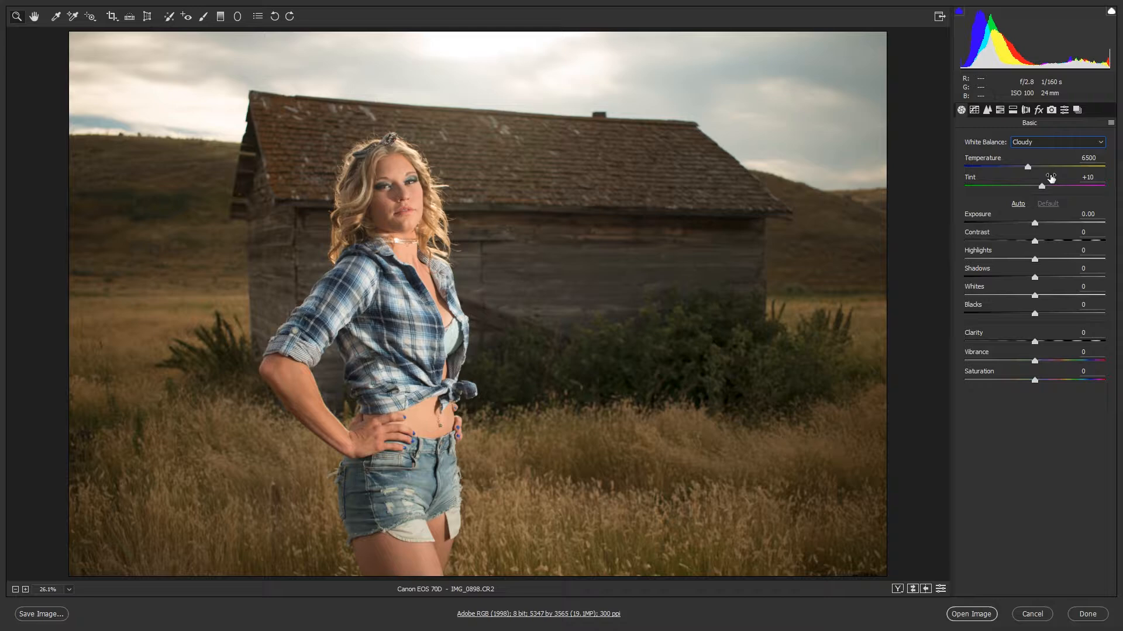
{"action": "left_click", "coordinate": [1097, 144]}
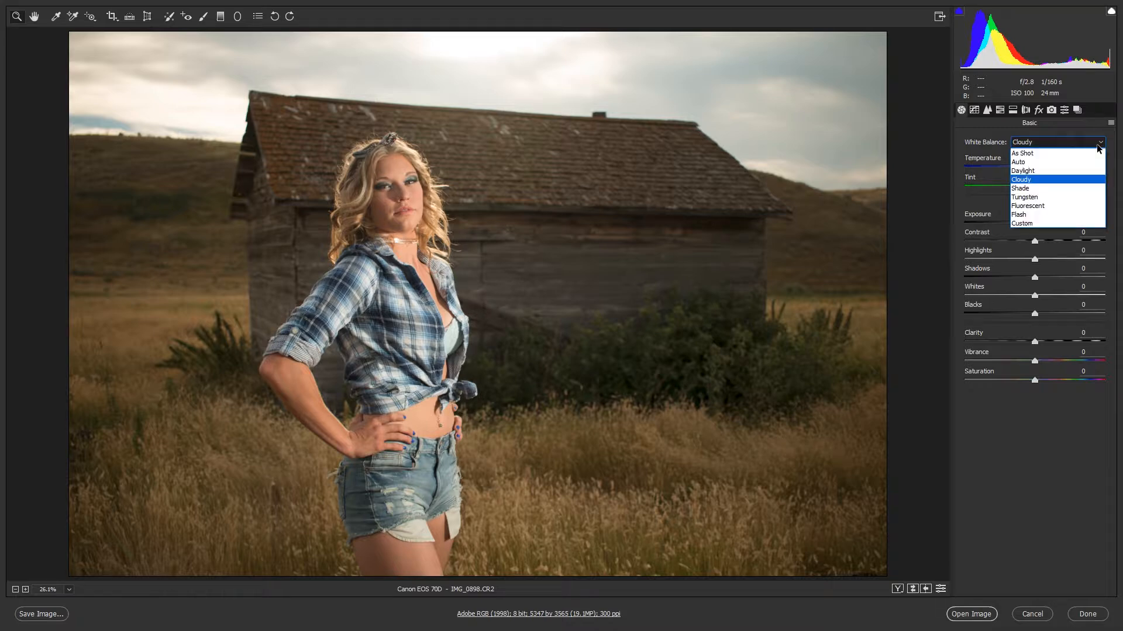
{"action": "left_click", "coordinate": [1046, 189]}
Step: Try the Tungsten, Fluorescent and Flash white balance presets on the photo, and undo the preset change
{"action": "left_click", "coordinate": [1052, 143]}
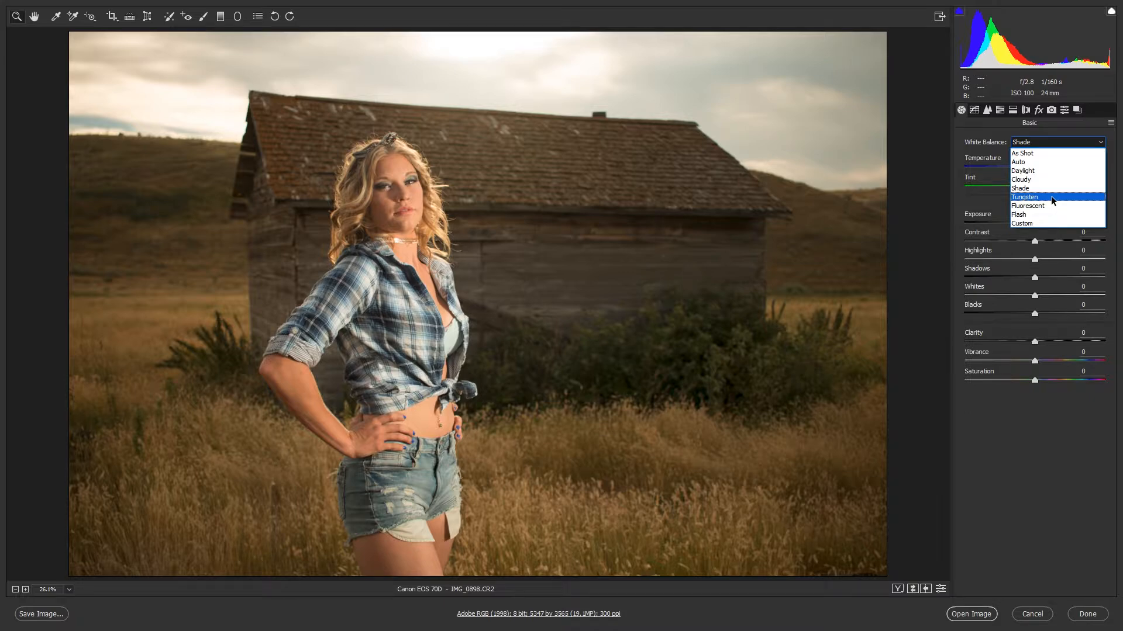
{"action": "left_click", "coordinate": [1051, 196]}
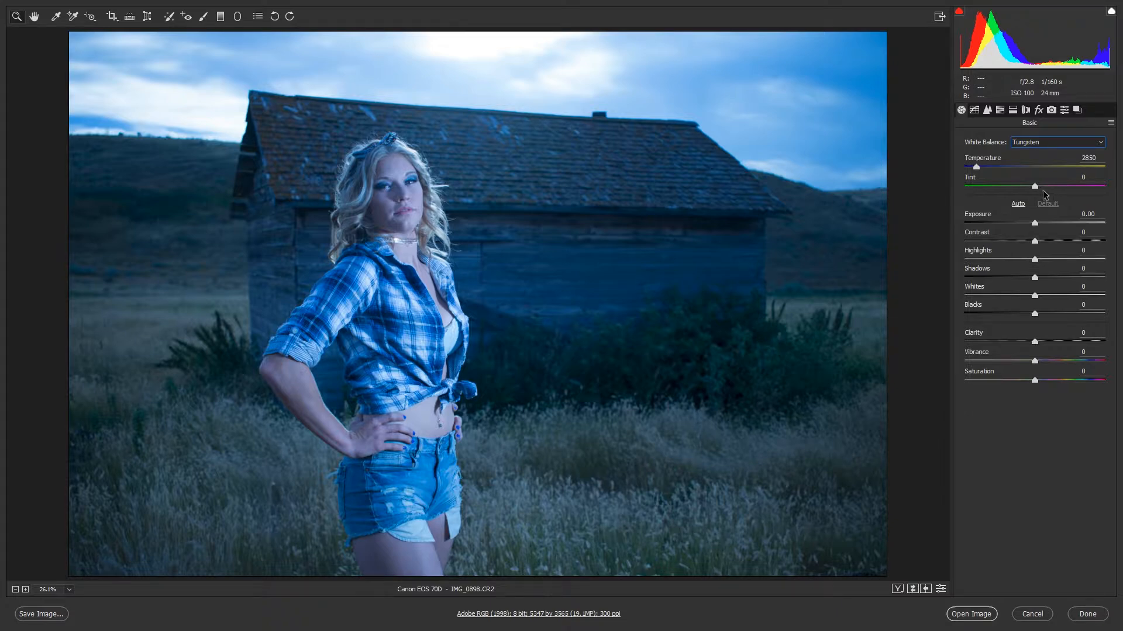
{"action": "left_click", "coordinate": [1100, 143]}
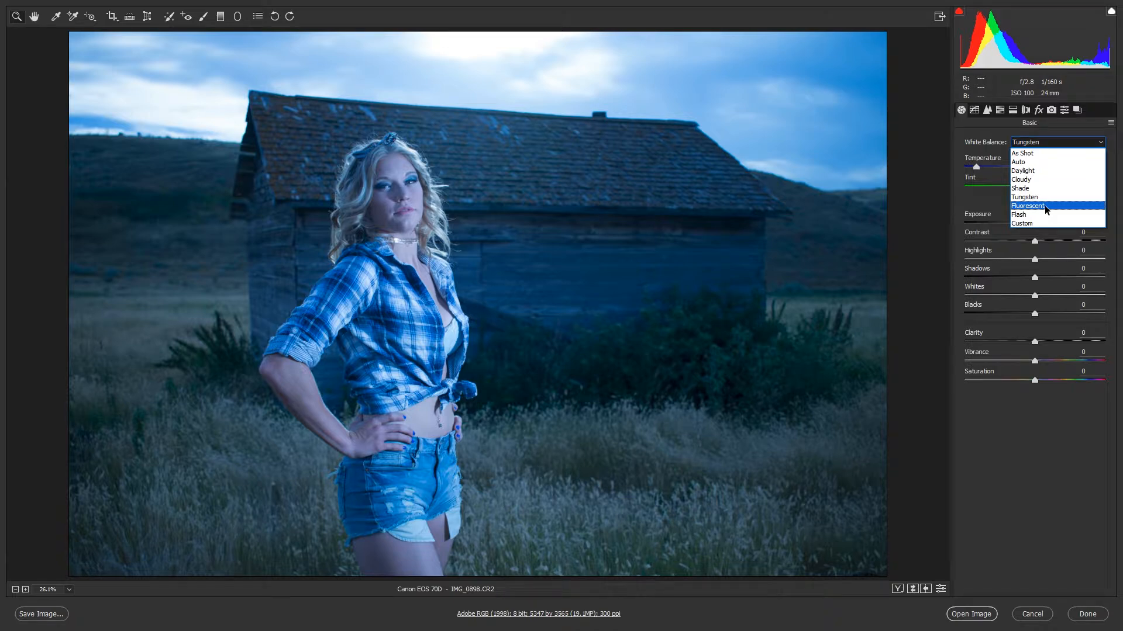
{"action": "left_click", "coordinate": [1044, 206]}
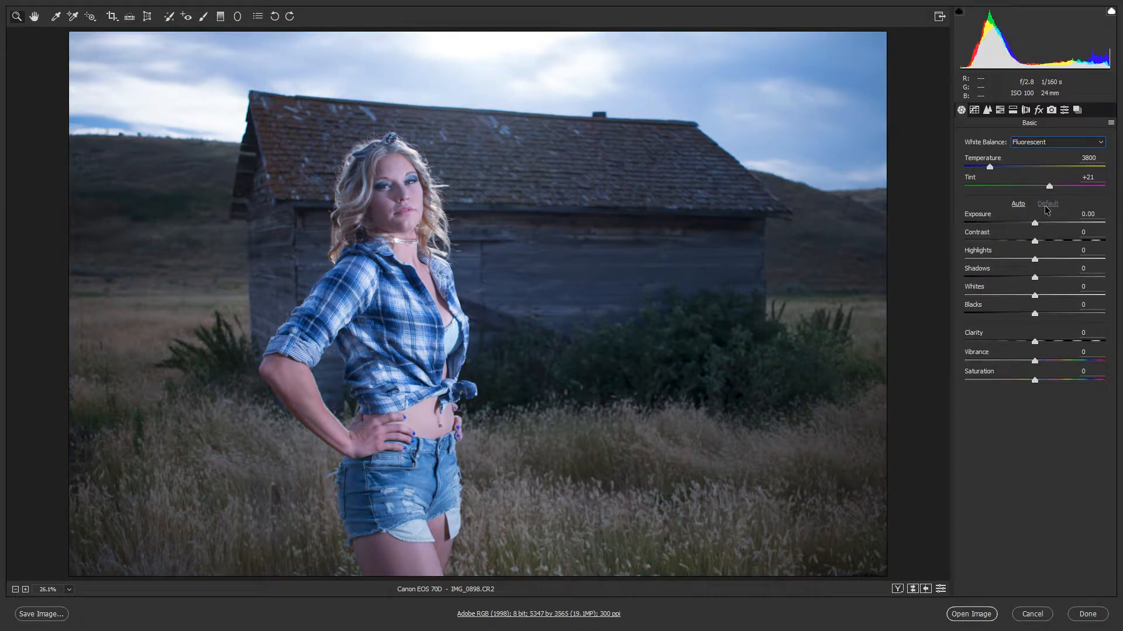
{"action": "left_click", "coordinate": [1101, 143]}
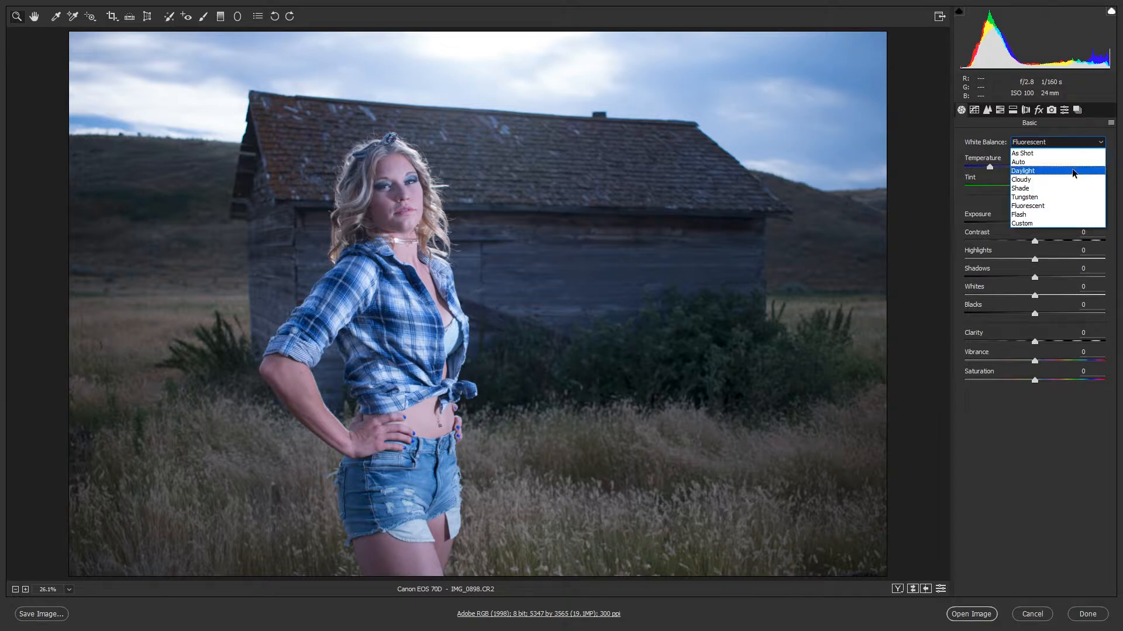
{"action": "left_click", "coordinate": [1048, 215]}
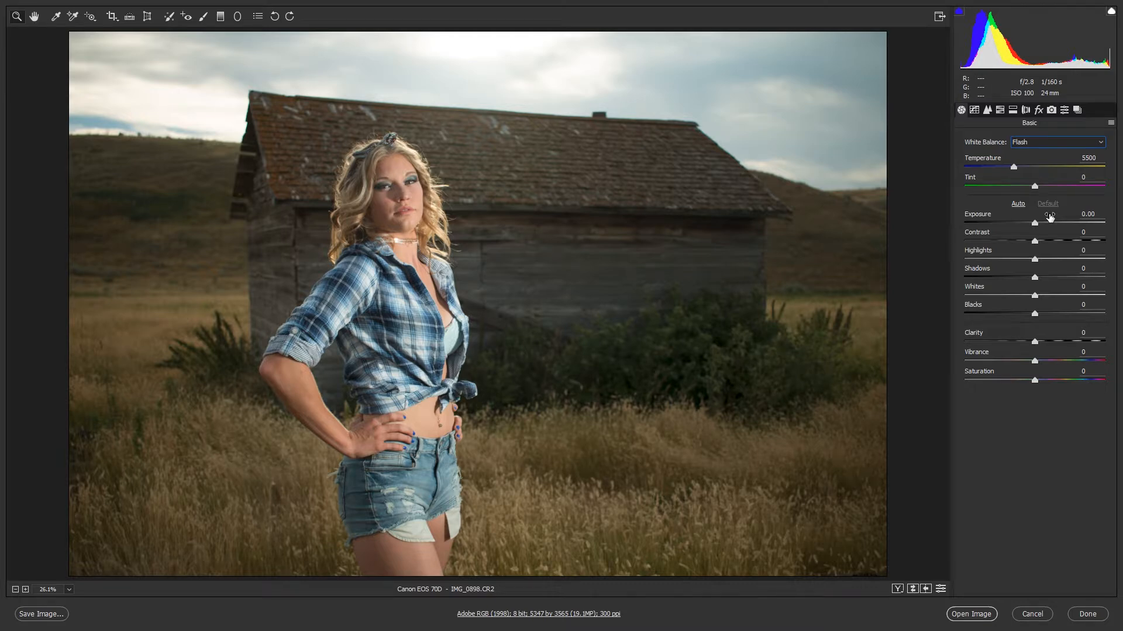
{"action": "key", "text": "ctrl+z"}
Step: Set a custom white balance with a temperature of 5400 and a tint of +11
{"action": "left_click", "coordinate": [1010, 167]}
{"action": "left_click_drag", "start_coordinate": [1011, 167], "coordinate": [1012, 169]}
{"action": "left_click", "coordinate": [1045, 188]}
{"action": "mouse_move", "coordinate": [1045, 187]}
{"action": "left_mouse_down"}
{"action": "mouse_move", "coordinate": [1031, 187]}
{"action": "mouse_move", "coordinate": [1042, 186]}
{"action": "left_mouse_up"}
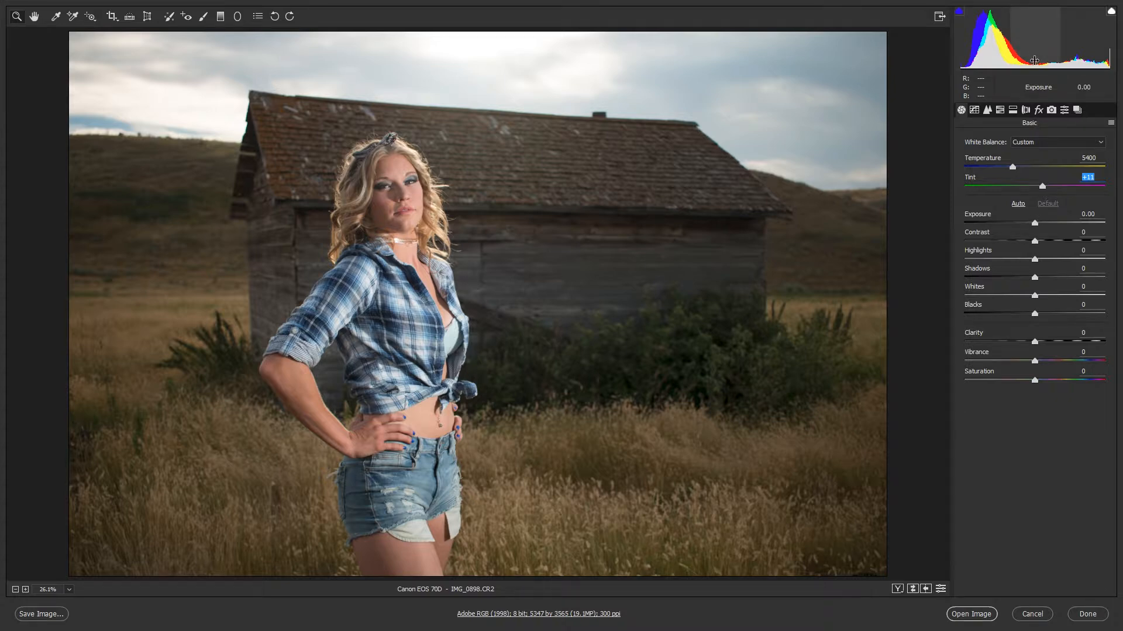
Step: Try lowering the exposure to -0.30, and reset it to 0.00
{"action": "mouse_move", "coordinate": [1034, 223]}
{"action": "left_mouse_down"}
{"action": "mouse_move", "coordinate": [1009, 223]}
{"action": "mouse_move", "coordinate": [1033, 220]}
{"action": "left_mouse_up"}
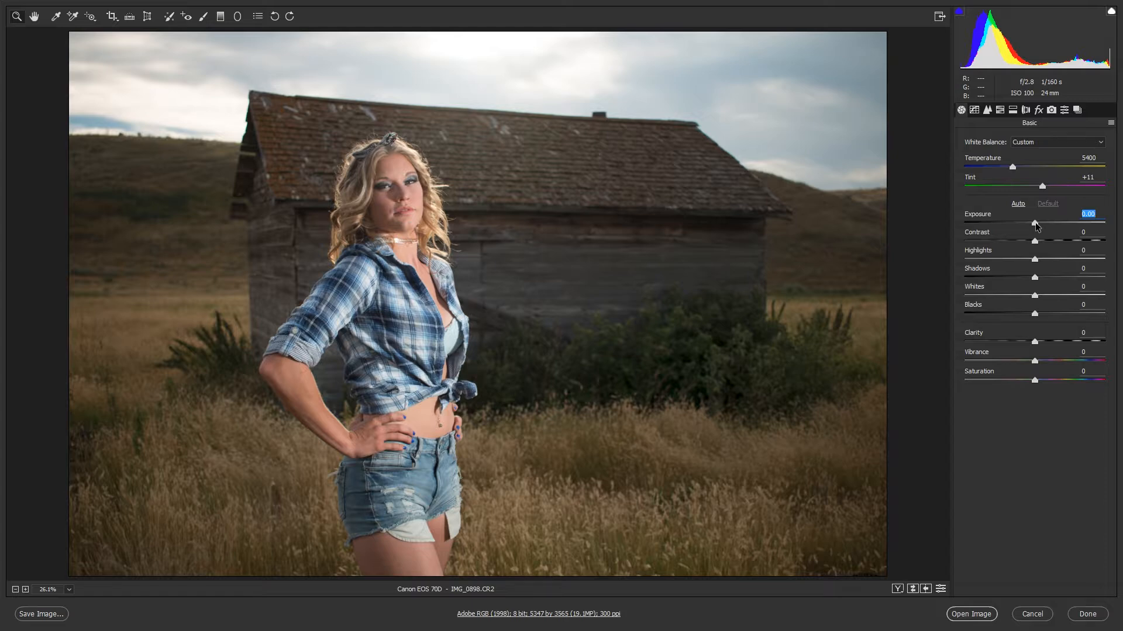
{"action": "left_click_drag", "start_coordinate": [1035, 222], "coordinate": [1030, 222]}
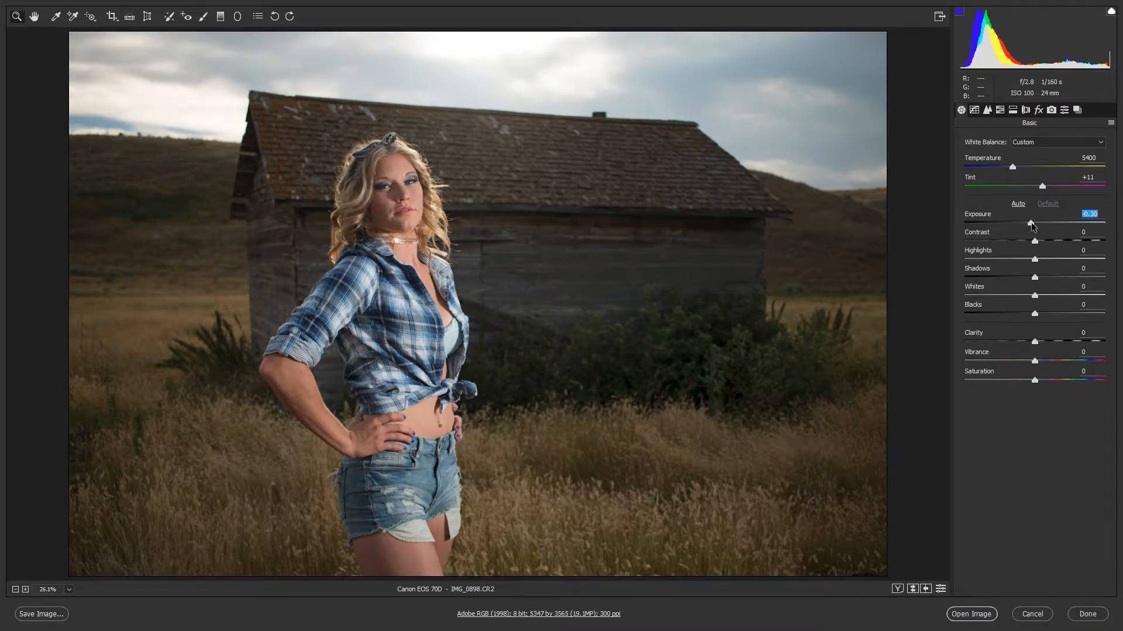
{"action": "double_click", "coordinate": [1030, 222]}
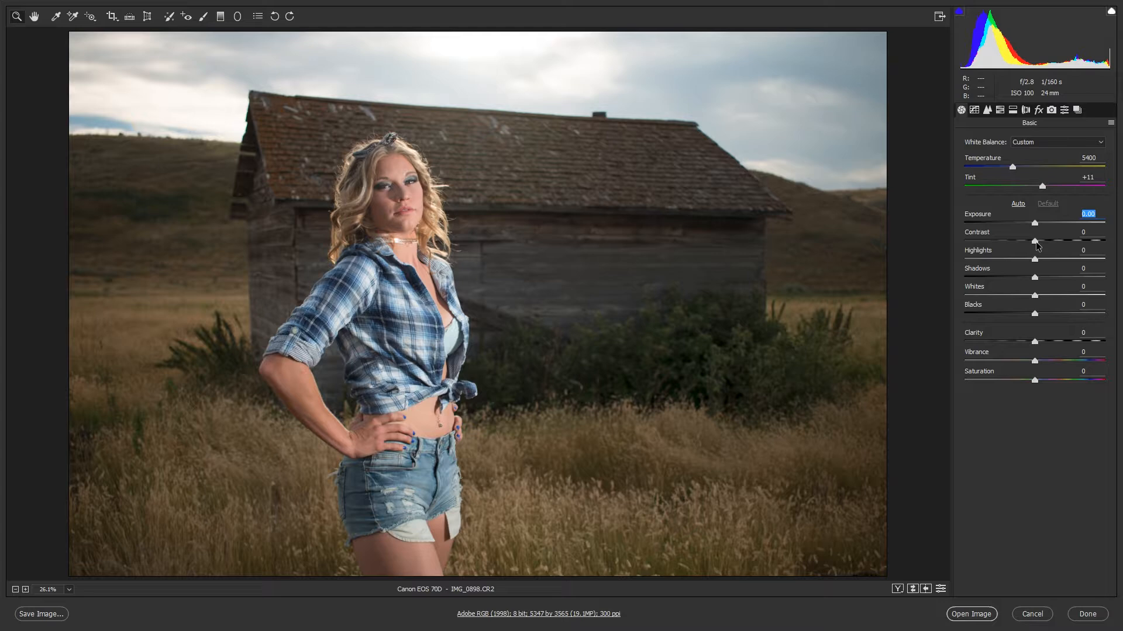
Step: Try the contrast at +48 and at -28, and reset it to 0
{"action": "key", "text": "Tab"}
{"action": "left_click_drag", "start_coordinate": [1036, 241], "coordinate": [1069, 240]}
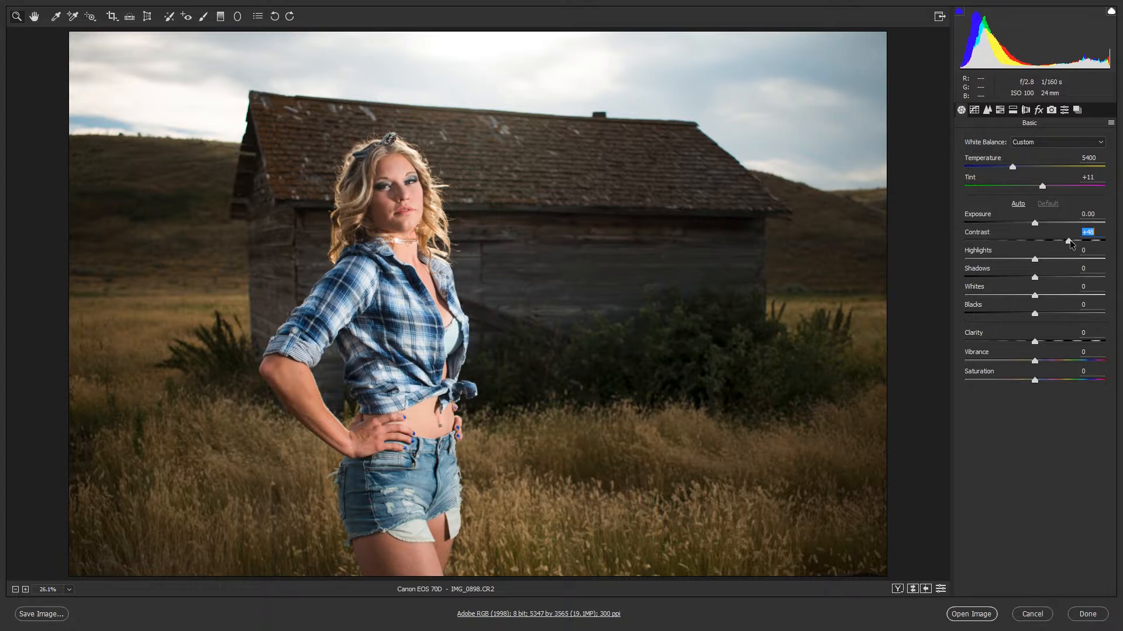
{"action": "left_click_drag", "start_coordinate": [1069, 241], "coordinate": [1035, 241]}
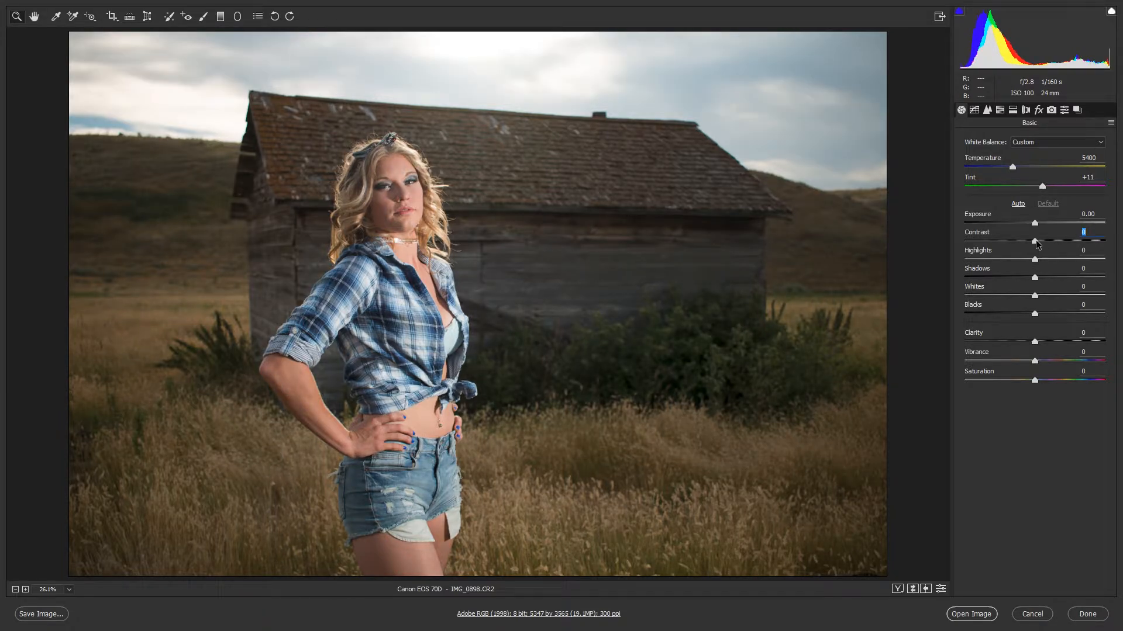
{"action": "left_click_drag", "start_coordinate": [1035, 241], "coordinate": [1016, 241]}
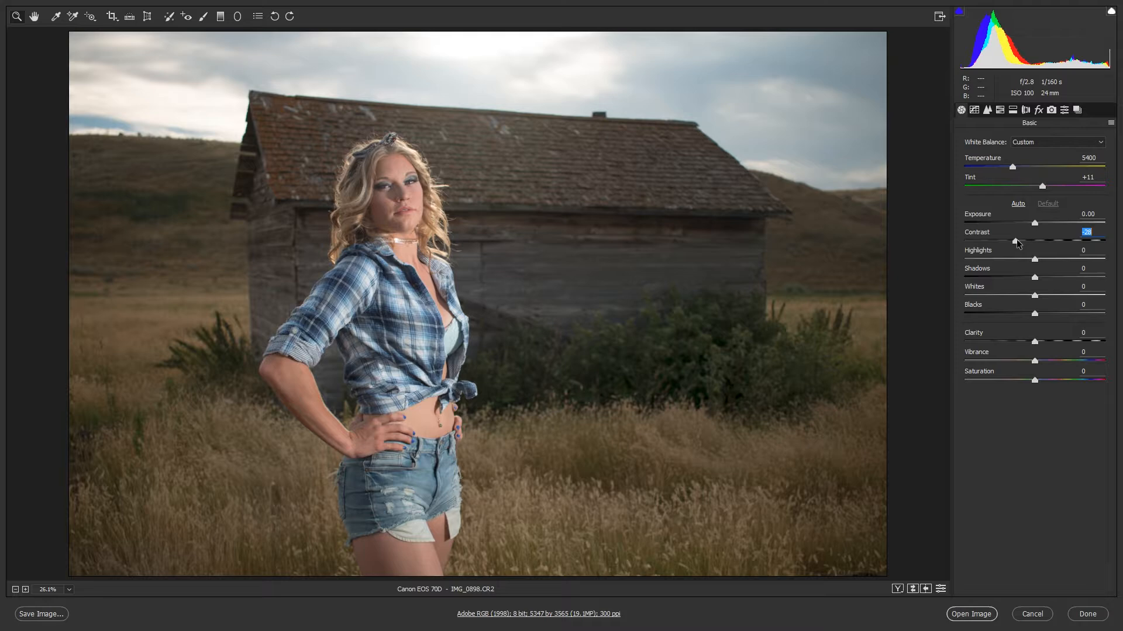
{"action": "double_click", "coordinate": [1017, 240]}
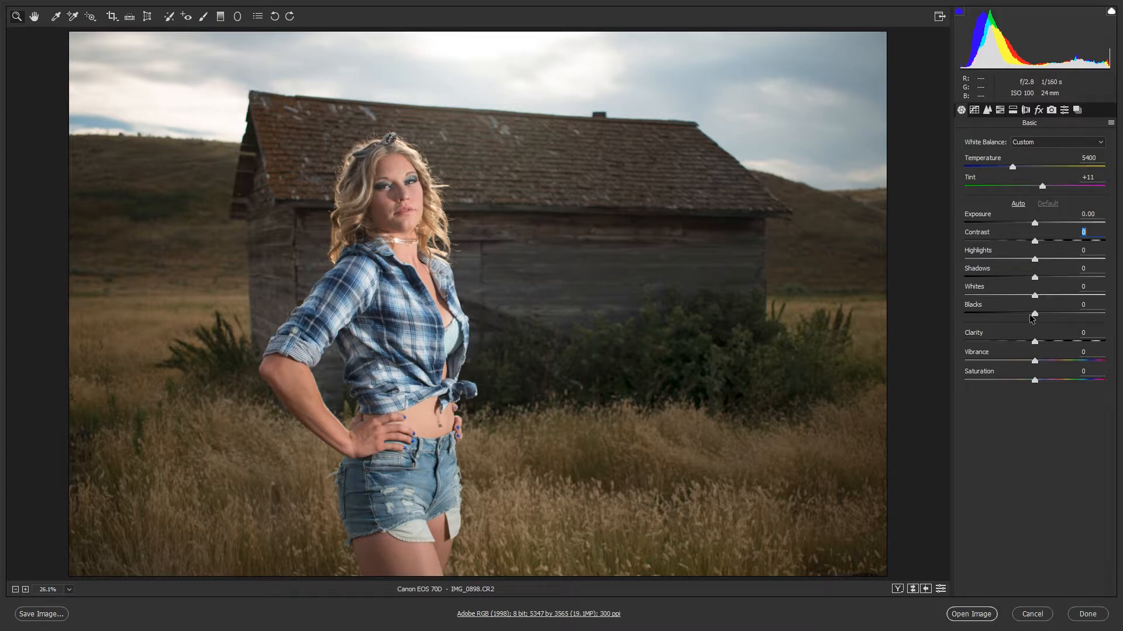
Step: Try raising the blacks to +20 and lowering the whites, and return each to 0
{"action": "key", "text": "Tab"}
{"action": "key", "text": "Tab"}
{"action": "key", "text": "Tab"}
{"action": "key", "text": "Tab"}
{"action": "mouse_move", "coordinate": [1034, 314]}
{"action": "left_mouse_down"}
{"action": "mouse_move", "coordinate": [983, 312]}
{"action": "mouse_move", "coordinate": [1048, 314]}
{"action": "left_mouse_up"}
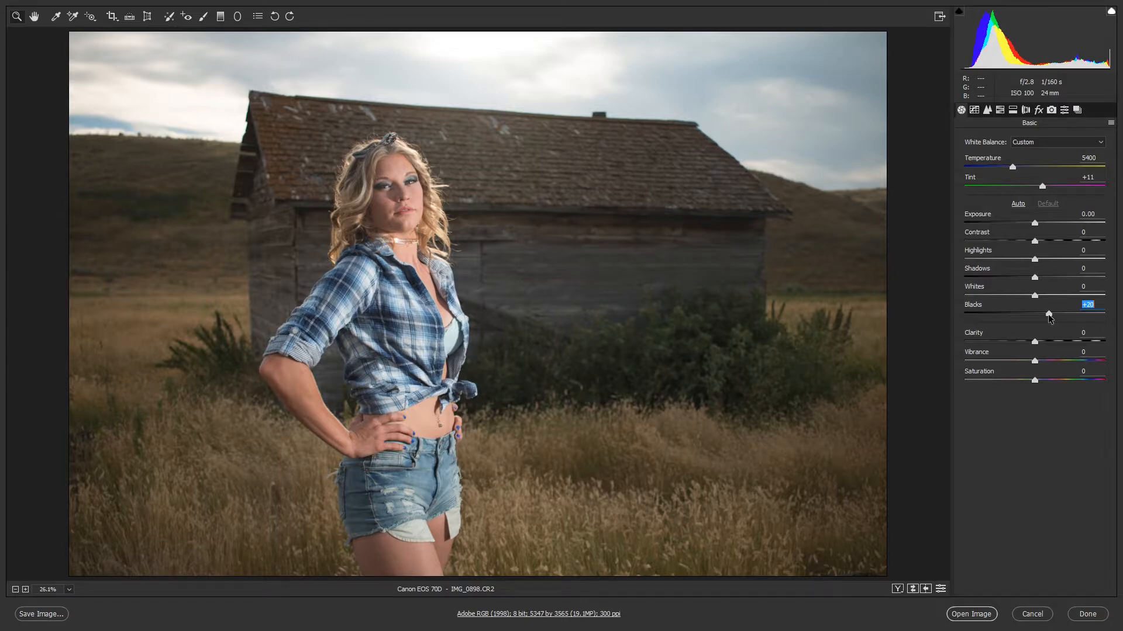
{"action": "double_click", "coordinate": [1047, 314]}
{"action": "left_click", "coordinate": [1034, 296]}
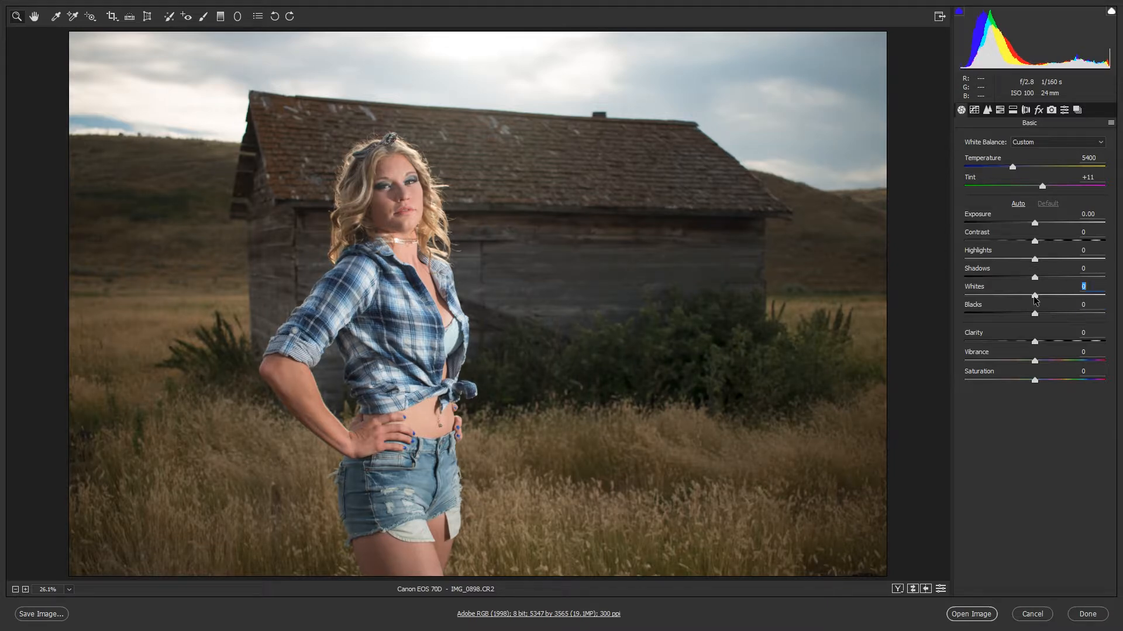
{"action": "left_click_drag", "start_coordinate": [1033, 296], "coordinate": [1018, 299]}
{"action": "mouse_move", "coordinate": [1018, 298]}
{"action": "left_mouse_down"}
{"action": "mouse_move", "coordinate": [1069, 297]}
{"action": "mouse_move", "coordinate": [1034, 296]}
{"action": "left_mouse_up"}
Step: Set the photo's blacks to -10
{"action": "left_click", "coordinate": [1035, 315]}
{"action": "mouse_move", "coordinate": [1037, 314]}
{"action": "left_mouse_down"}
{"action": "mouse_move", "coordinate": [1098, 316]}
{"action": "mouse_move", "coordinate": [1036, 317]}
{"action": "left_mouse_up"}
{"action": "left_click_drag", "start_coordinate": [1036, 317], "coordinate": [1028, 315]}
Step: Try stronger highlight reductions, then set the highlights to -25 and the shadows to -10
{"action": "left_click", "coordinate": [1035, 258]}
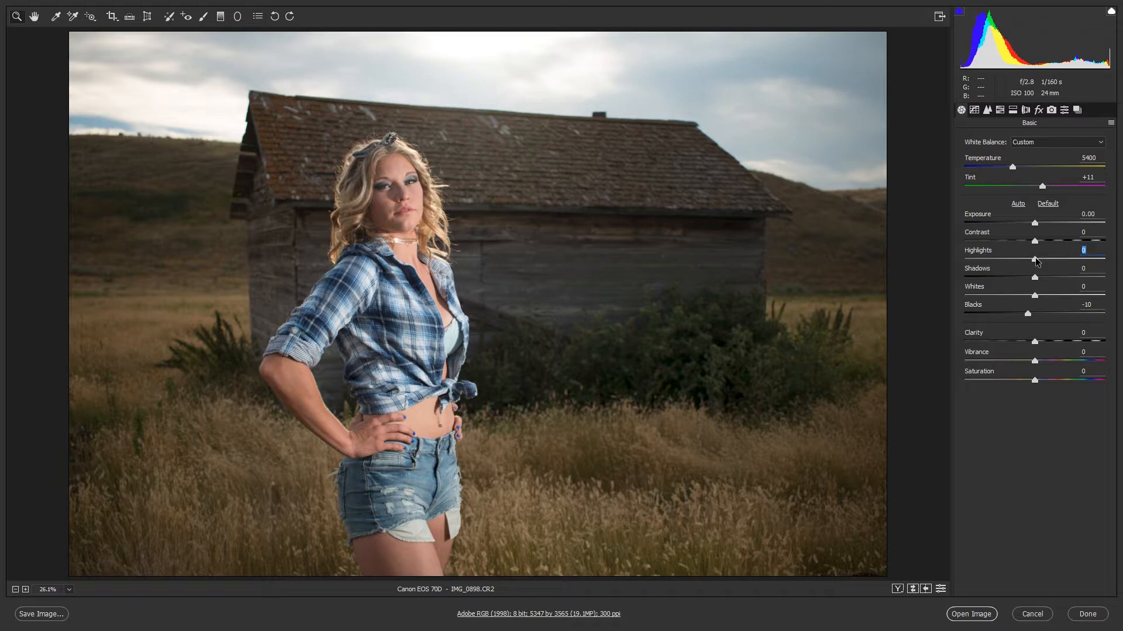
{"action": "left_click_drag", "start_coordinate": [1035, 261], "coordinate": [1005, 261]}
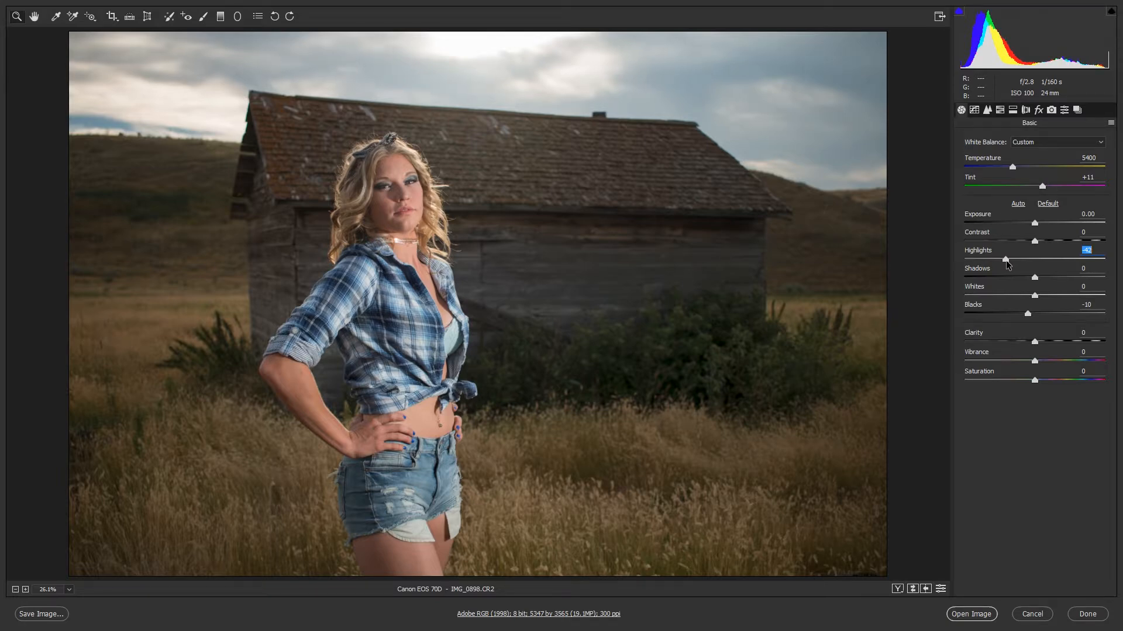
{"action": "left_click_drag", "start_coordinate": [1008, 263], "coordinate": [1014, 264]}
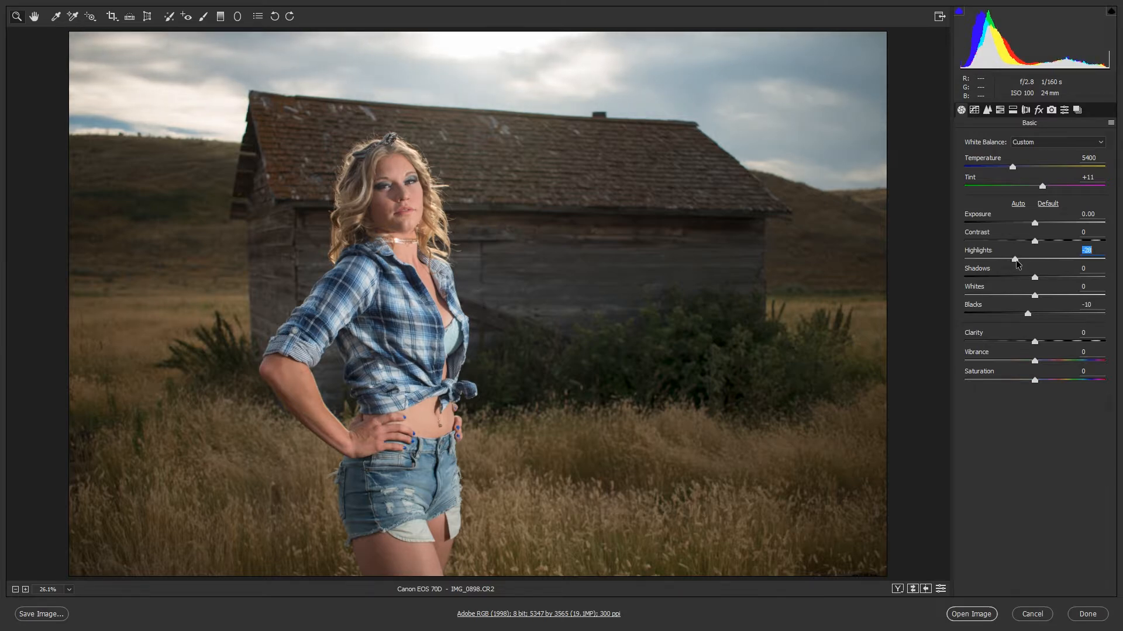
{"action": "left_click_drag", "start_coordinate": [1016, 260], "coordinate": [1035, 262]}
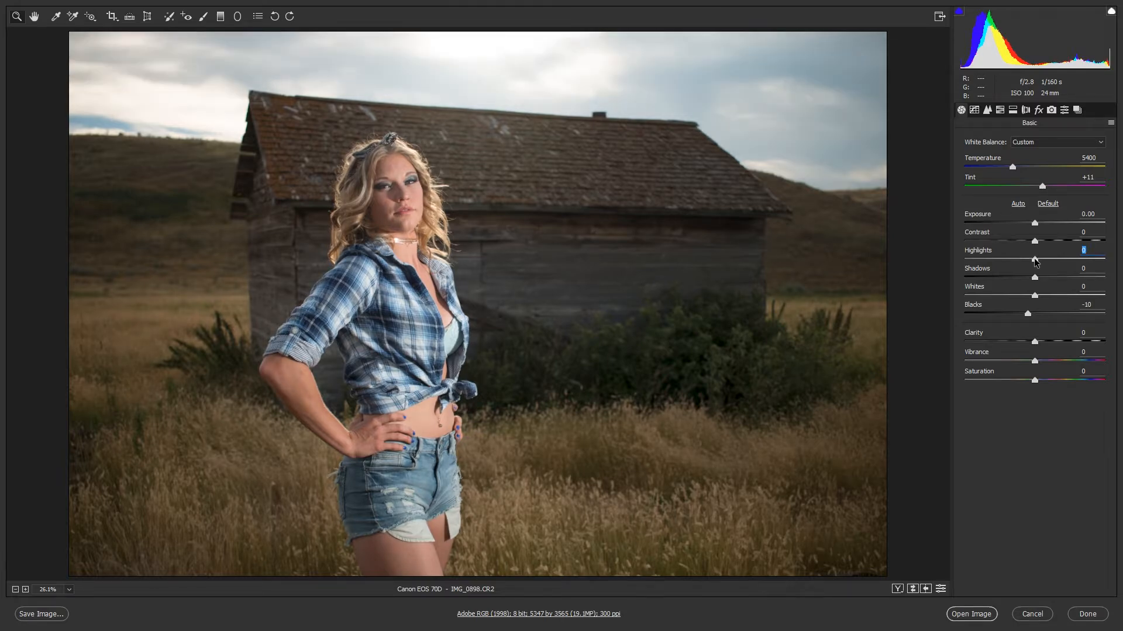
{"action": "left_click_drag", "start_coordinate": [1035, 262], "coordinate": [1018, 259]}
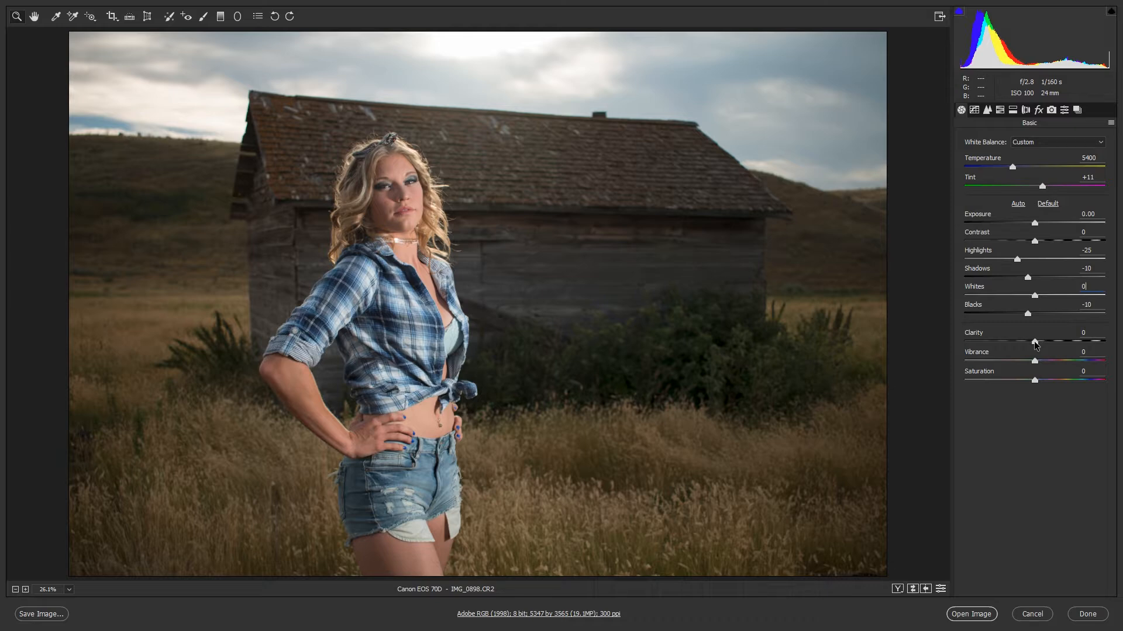
Step: Try a strongly negative clarity on the photo, and set the clarity to +10
{"action": "left_click", "coordinate": [1034, 344]}
{"action": "left_click_drag", "start_coordinate": [1035, 344], "coordinate": [980, 342]}
{"action": "left_click_drag", "start_coordinate": [976, 341], "coordinate": [1039, 340]}
{"action": "left_click_drag", "start_coordinate": [1041, 340], "coordinate": [1042, 341]}
Step: Try a vibrance of +51 on the photo, set it to +25, and try the saturation, returning it to 0
{"action": "key", "text": "Tab"}
{"action": "left_click_drag", "start_coordinate": [1035, 362], "coordinate": [1070, 363]}
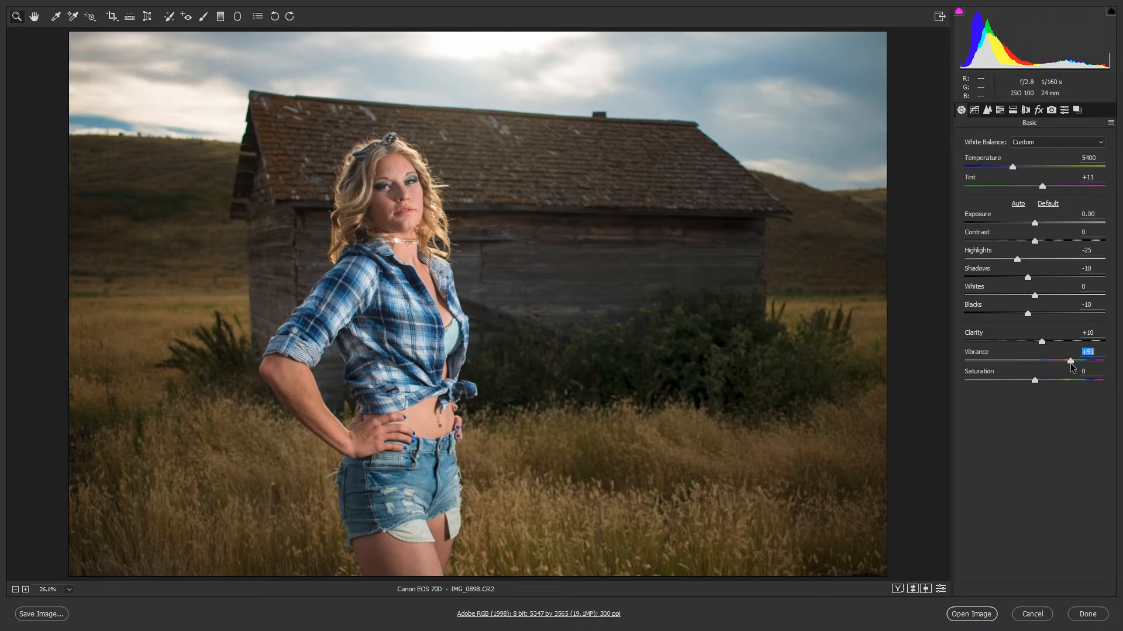
{"action": "mouse_move", "coordinate": [1070, 363]}
{"action": "left_mouse_down"}
{"action": "mouse_move", "coordinate": [1035, 362]}
{"action": "mouse_move", "coordinate": [1053, 360]}
{"action": "left_mouse_up"}
{"action": "key", "text": "Tab"}
{"action": "mouse_move", "coordinate": [1034, 381]}
{"action": "left_mouse_down"}
{"action": "mouse_move", "coordinate": [1054, 382]}
{"action": "mouse_move", "coordinate": [967, 388]}
{"action": "mouse_move", "coordinate": [1034, 383]}
{"action": "left_mouse_up"}
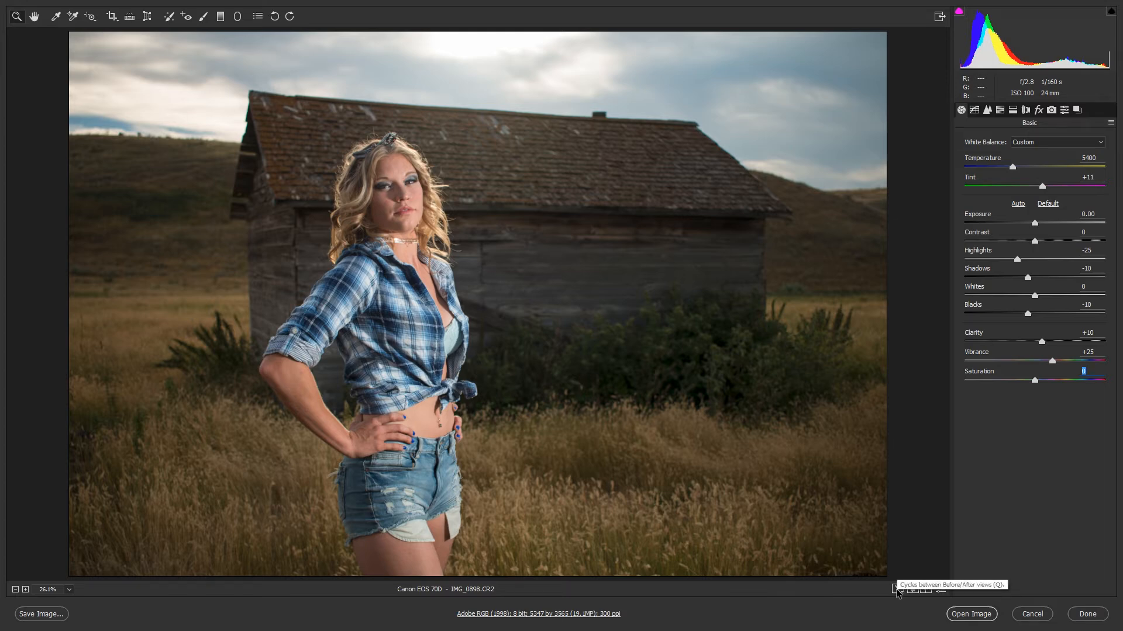
Step: Cycle through the before/after views, and compare the woman's face, shirt and surroundings side by side with the unedited version
{"action": "left_click", "coordinate": [896, 591]}
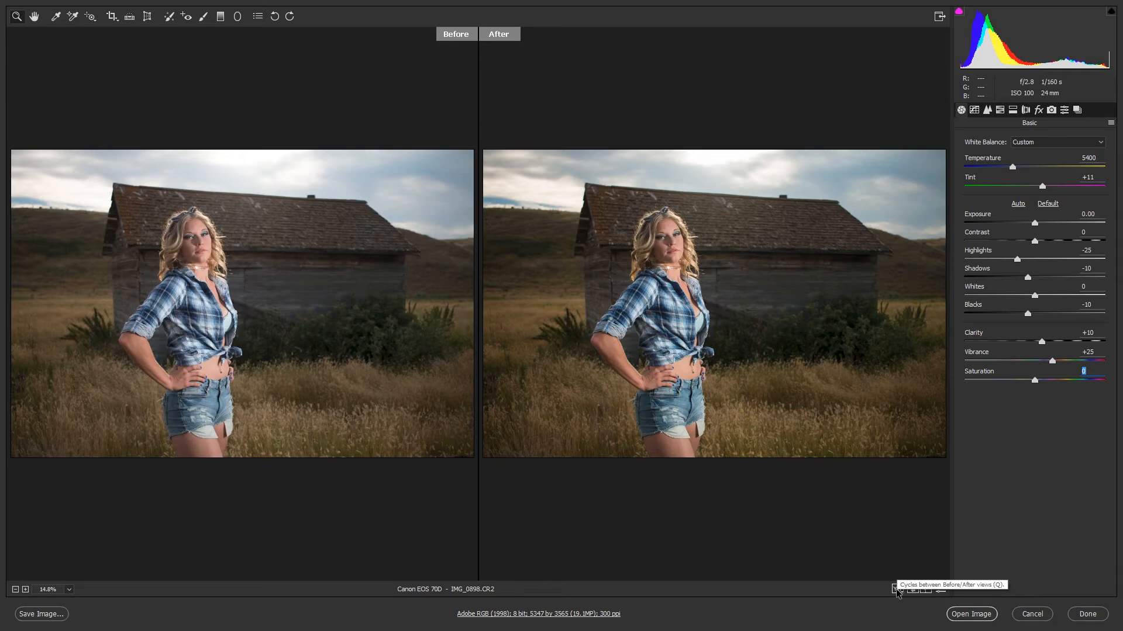
{"action": "left_click", "coordinate": [896, 592]}
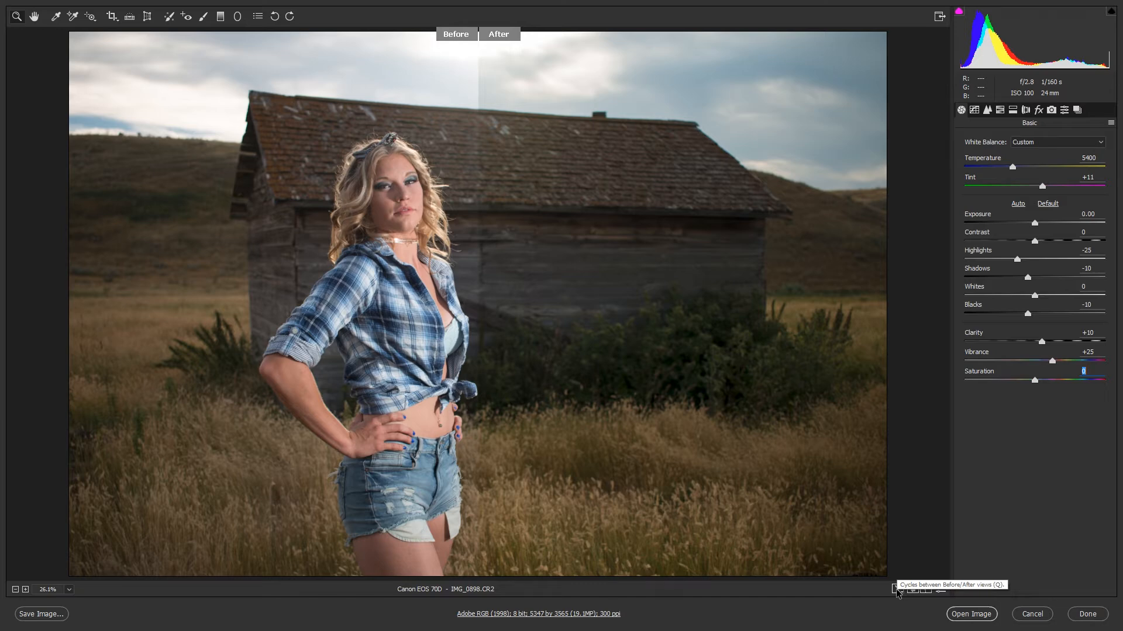
{"action": "left_click", "coordinate": [896, 592]}
{"action": "left_click", "coordinate": [897, 592]}
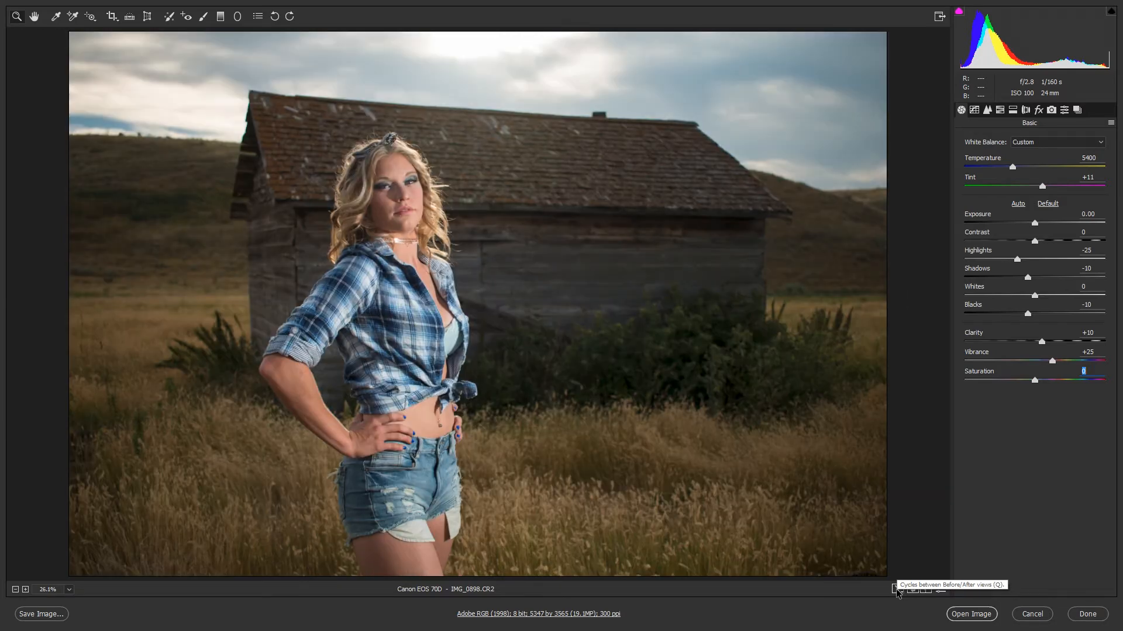
{"action": "left_click", "coordinate": [897, 591]}
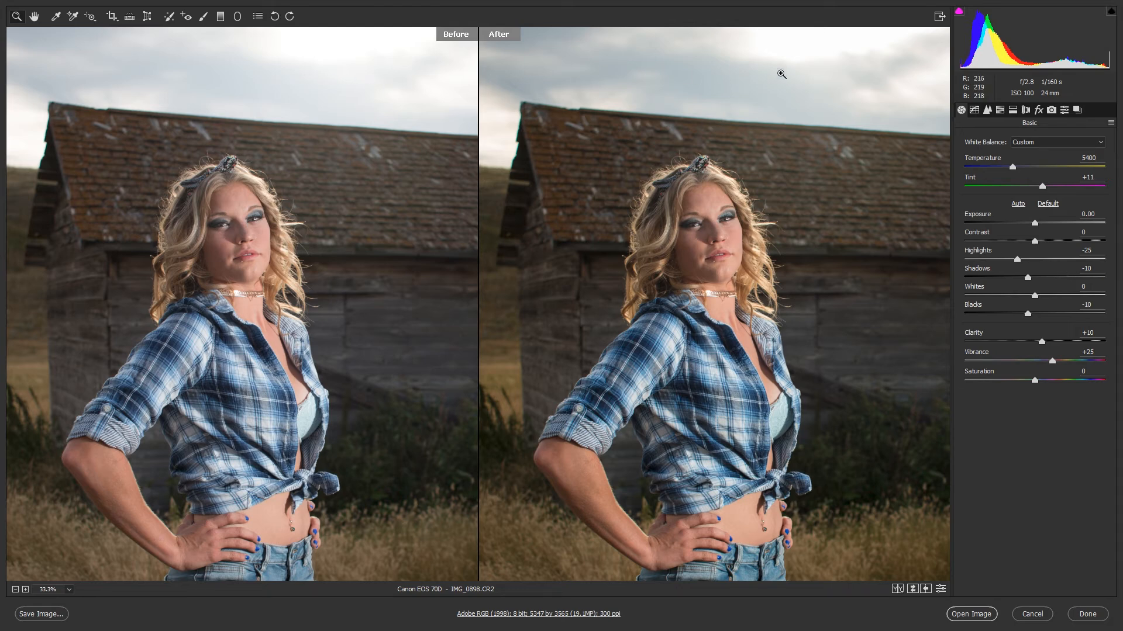
{"action": "key", "text": "space"}
{"action": "left_click_drag", "start_coordinate": [894, 172], "coordinate": [912, 111]}
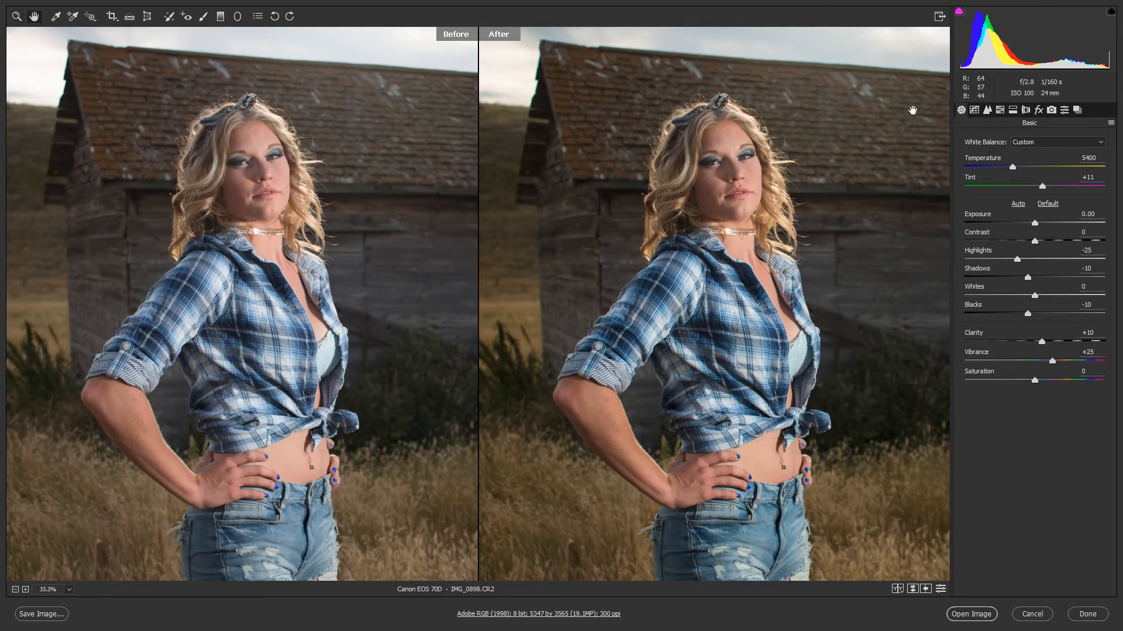